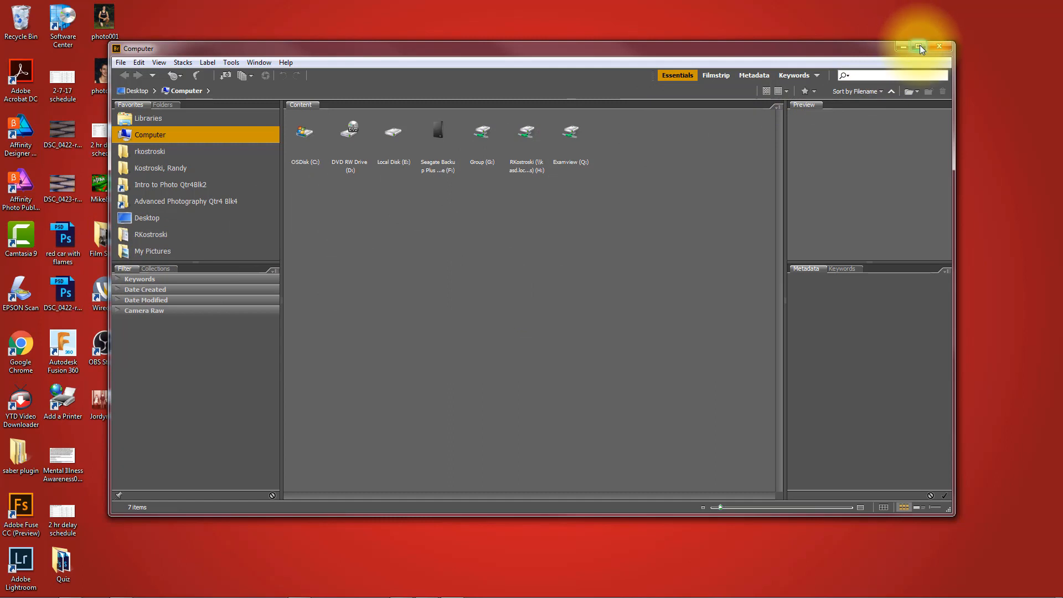
# Maximize the window, then extend the Favorites panel downward and narrow the column holding Favorites and Filter
pyautogui.click(919, 47)
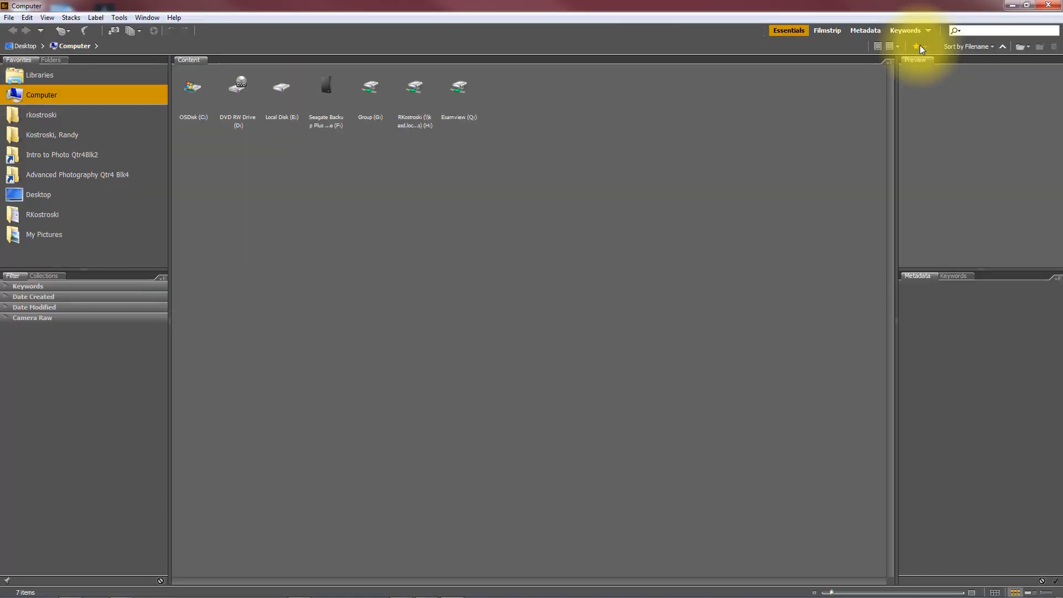
pyautogui.click(84, 272)
pyautogui.moveTo(83, 269); pyautogui.dragTo(81, 415)
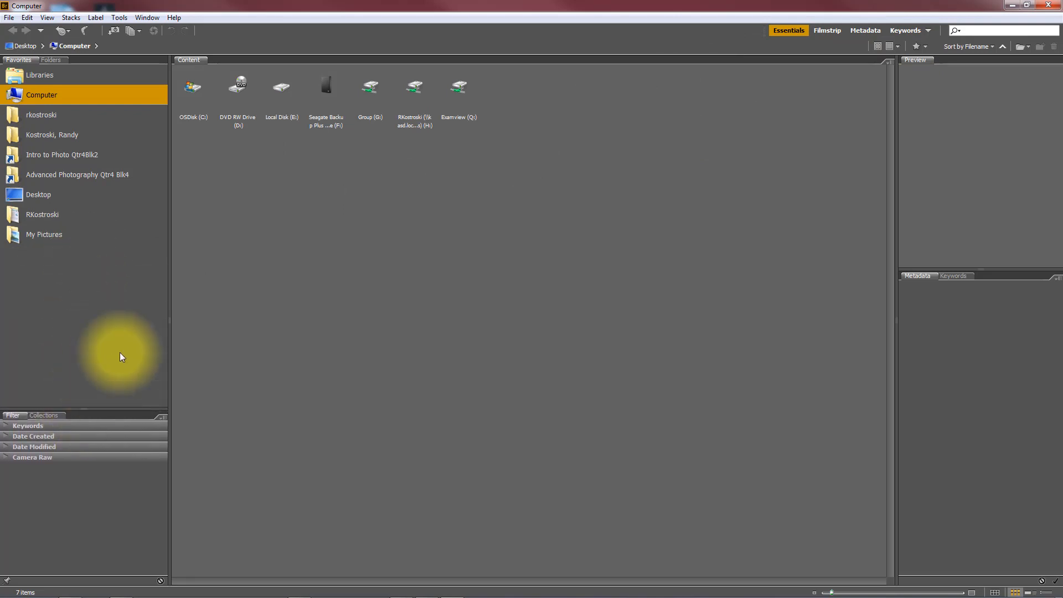
pyautogui.click(171, 322)
pyautogui.click(171, 321)
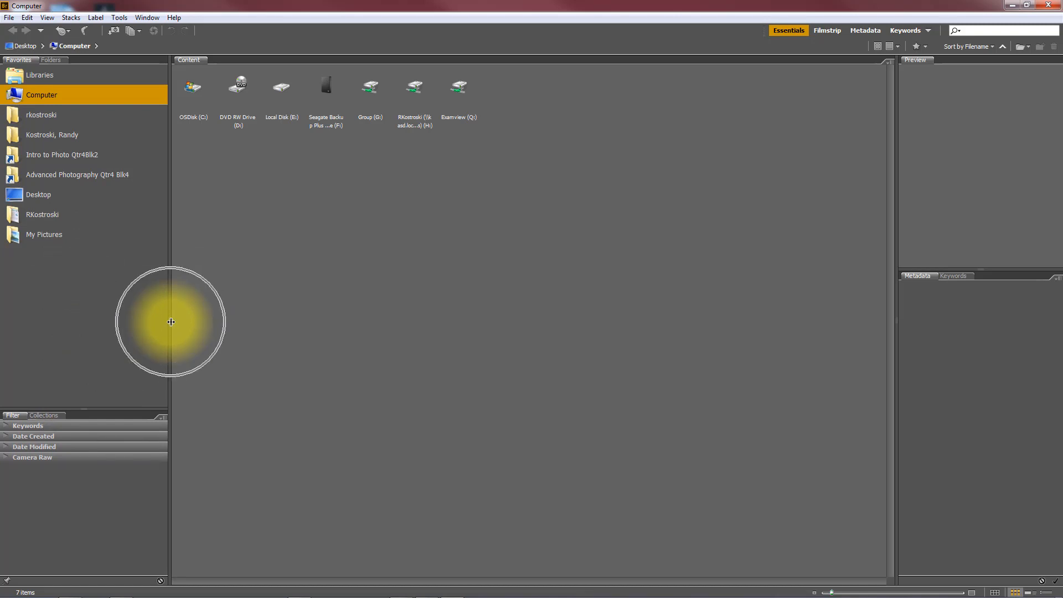
pyautogui.moveTo(171, 322); pyautogui.dragTo(109, 318)
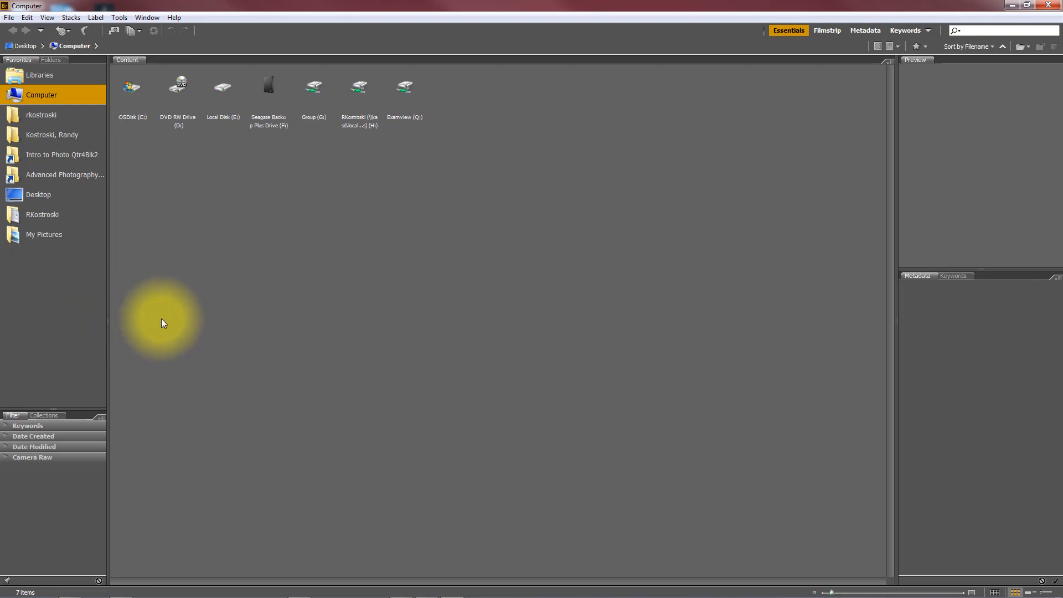
# Shrink the Content panel to a single column of thumbnails and enlarge the Preview panel by lowering the Metadata panel's upper edge
pyautogui.click(895, 319)
pyautogui.moveTo(896, 320); pyautogui.dragTo(195, 332)
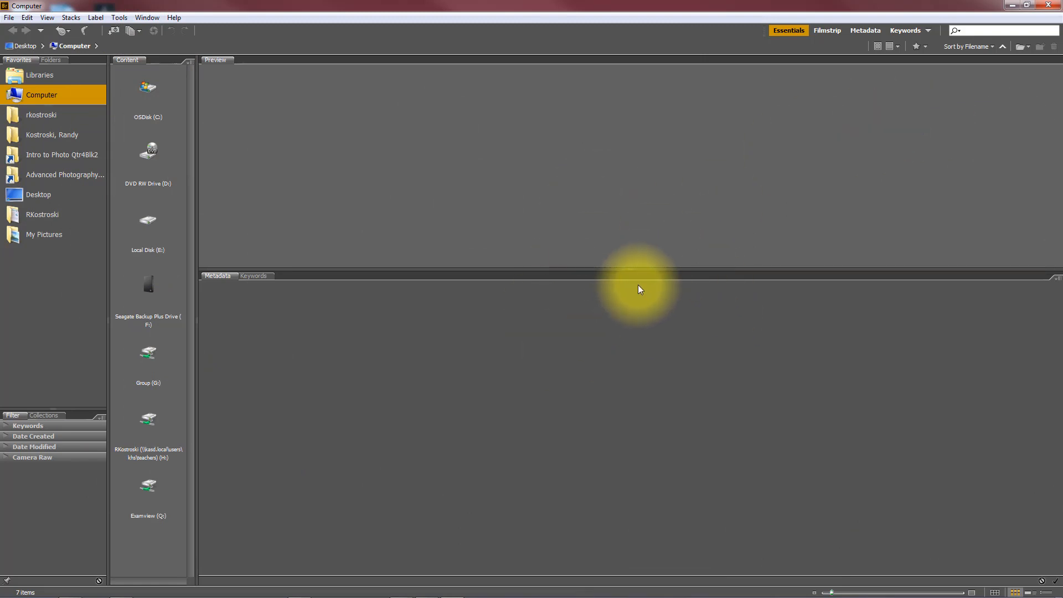
pyautogui.click(629, 270)
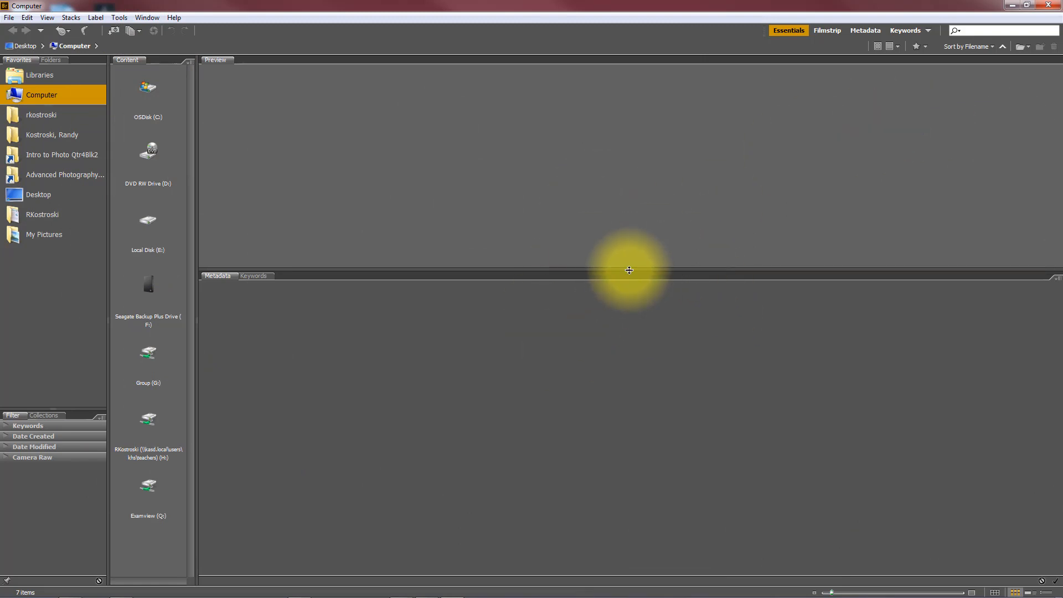
pyautogui.moveTo(629, 271); pyautogui.dragTo(630, 519)
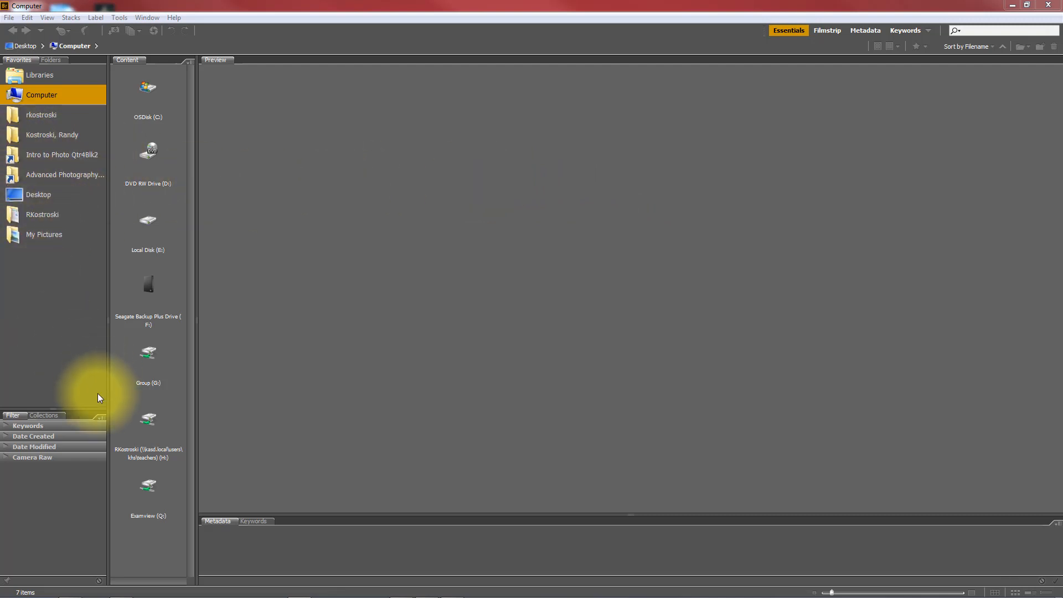
# Open the Group (G:) drive and go through the KHS folder into Teachers and Students
pyautogui.click(149, 354)
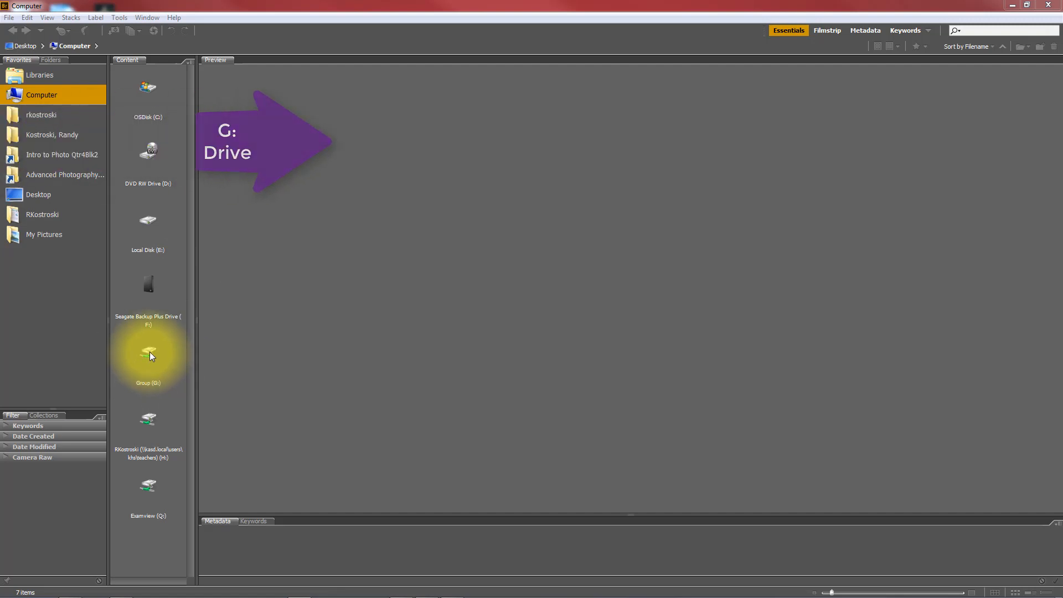
pyautogui.doubleClick(149, 353)
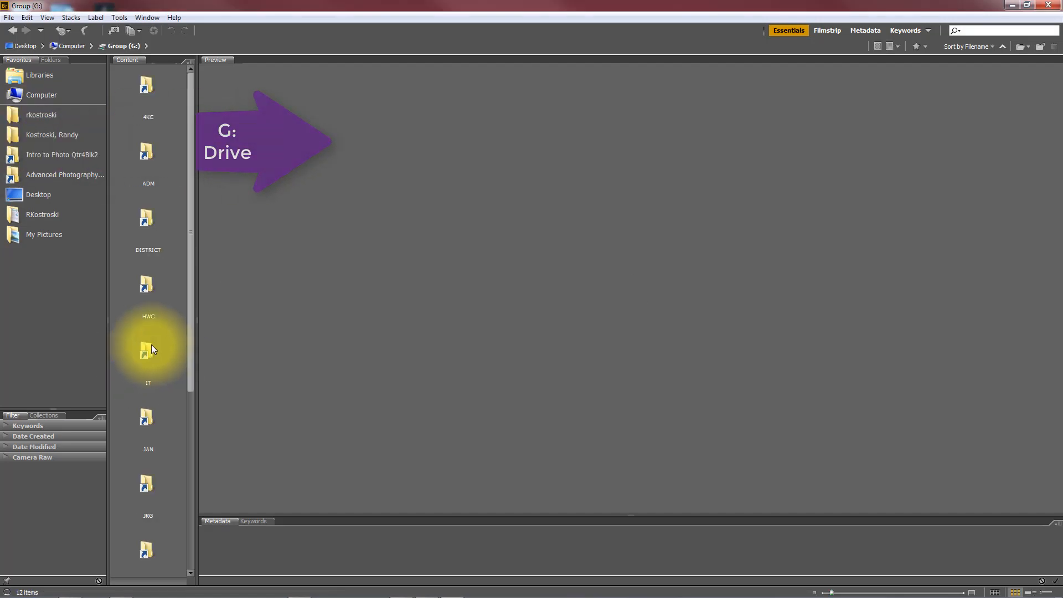
pyautogui.scroll(-2, 151, 521)
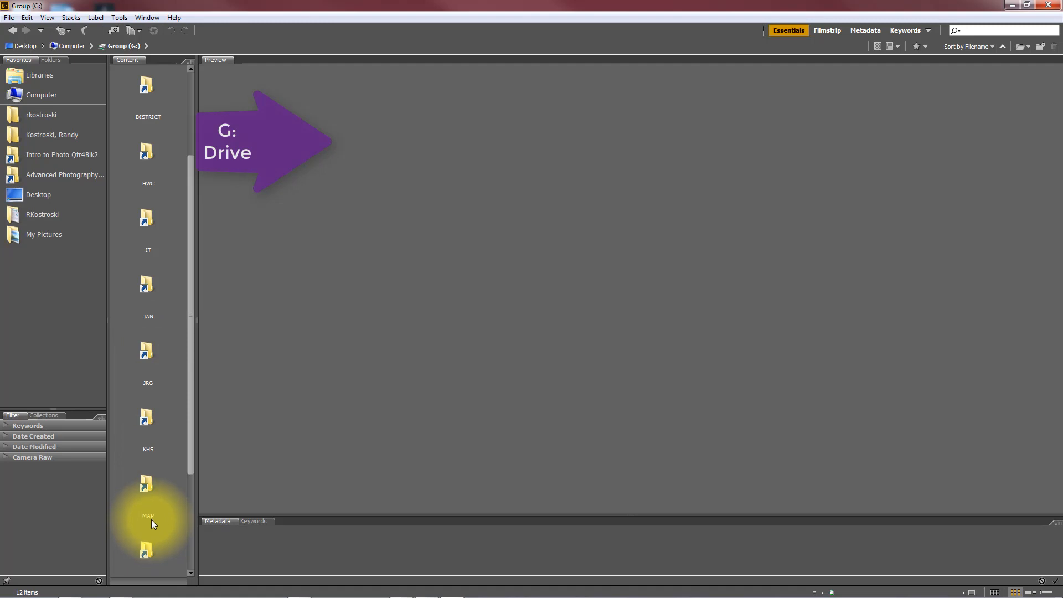
pyautogui.doubleClick(145, 427)
pyautogui.scroll(-12, 137, 508)
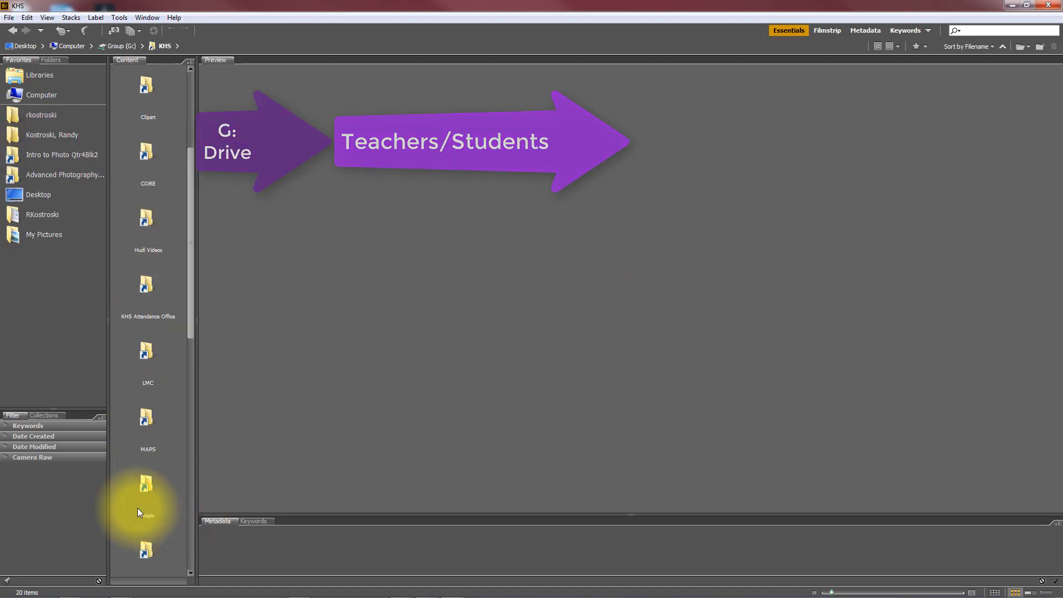
pyautogui.scroll(-3, 138, 504)
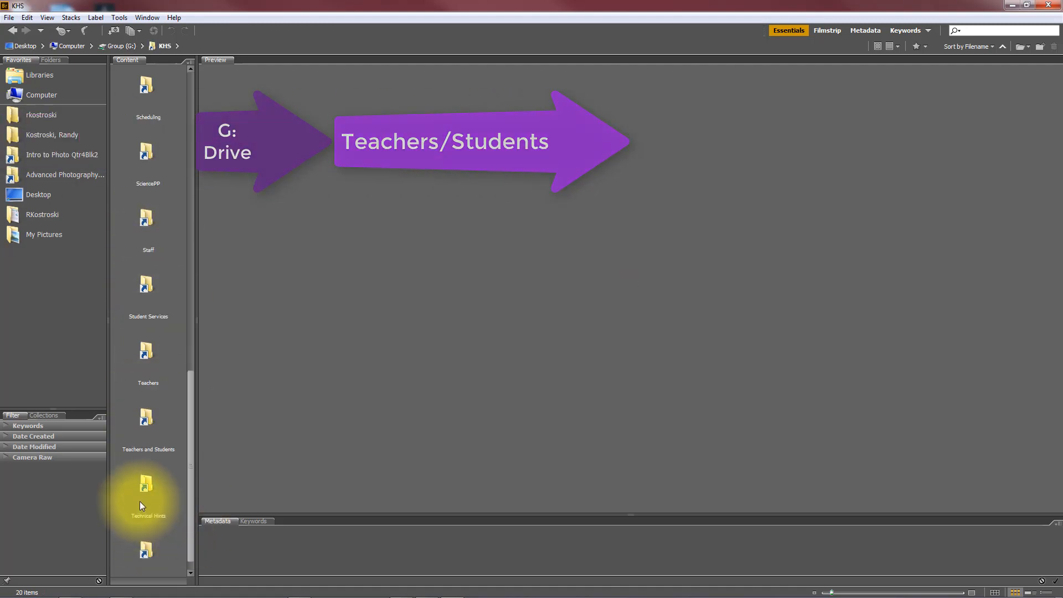
pyautogui.doubleClick(147, 422)
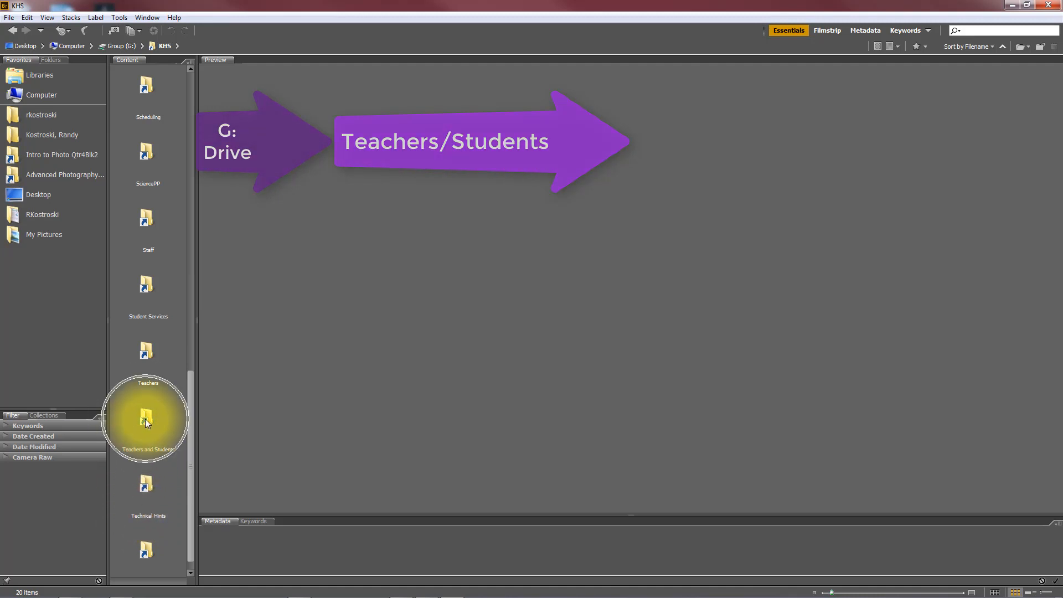
# Find and open the photography teacher's folder within Teachers and Students
pyautogui.scroll(-20, 147, 398)
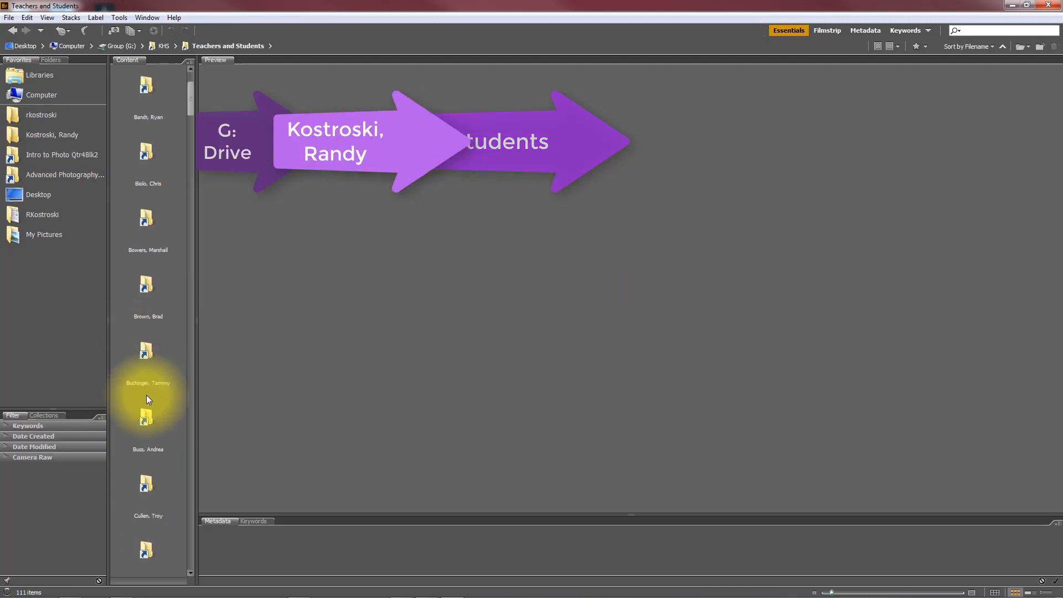
pyautogui.scroll(-15, 148, 418)
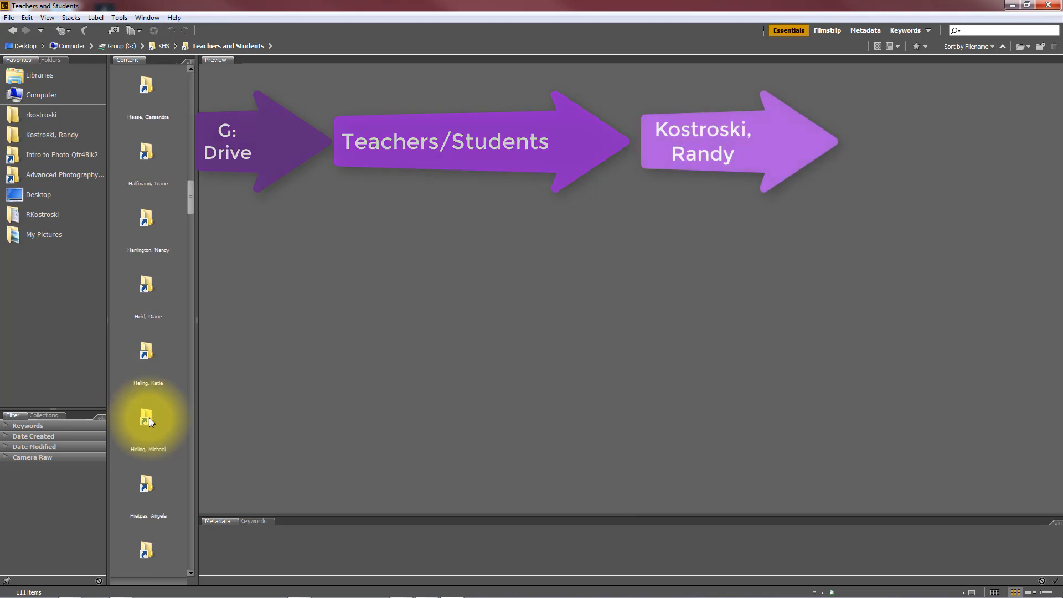
pyautogui.scroll(-5, 149, 417)
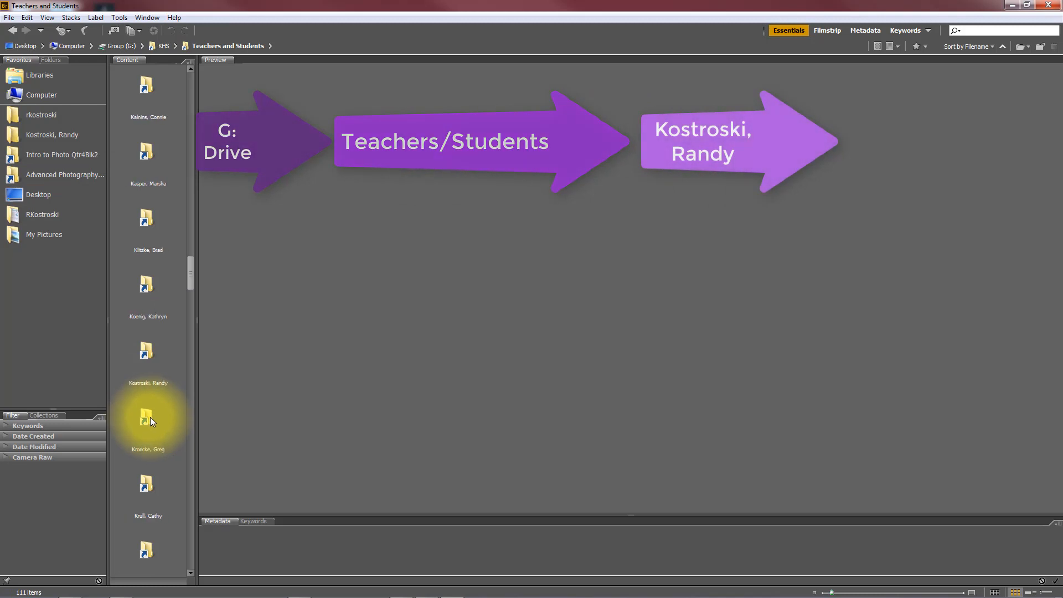
pyautogui.click(152, 354)
pyautogui.doubleClick(152, 354)
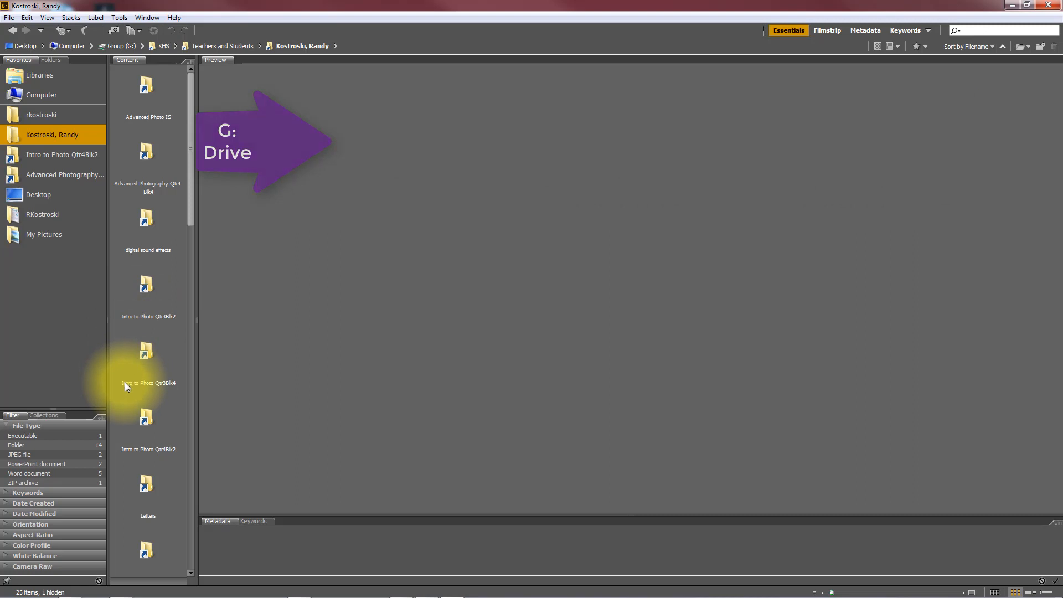
# Add the student's personal folder from the Intro to Photo Qtr4Blk2 class folder to the Favorites
pyautogui.click(148, 415)
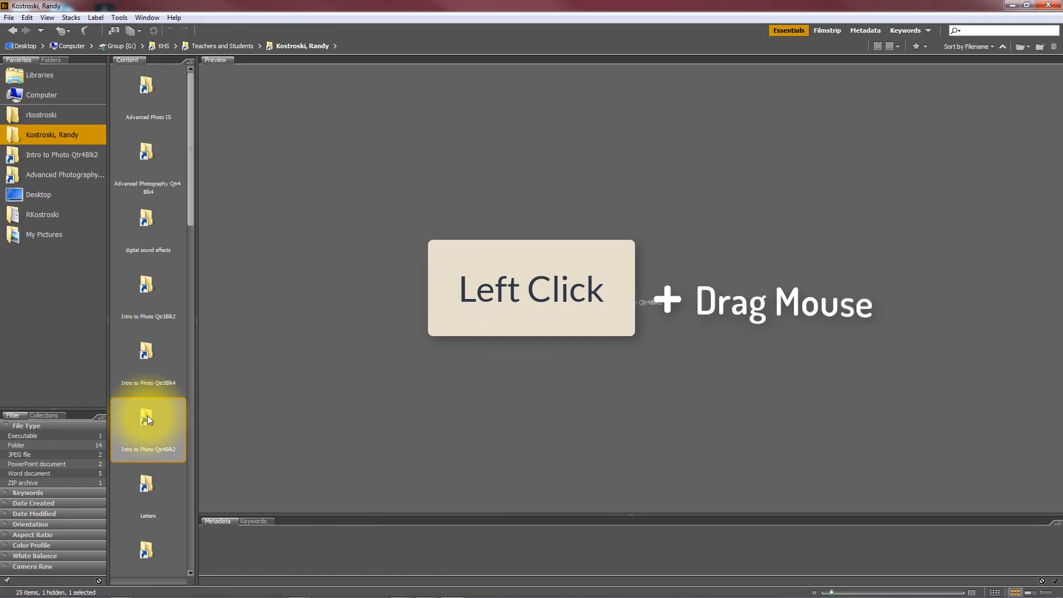
pyautogui.moveTo(147, 416); pyautogui.dragTo(72, 255)
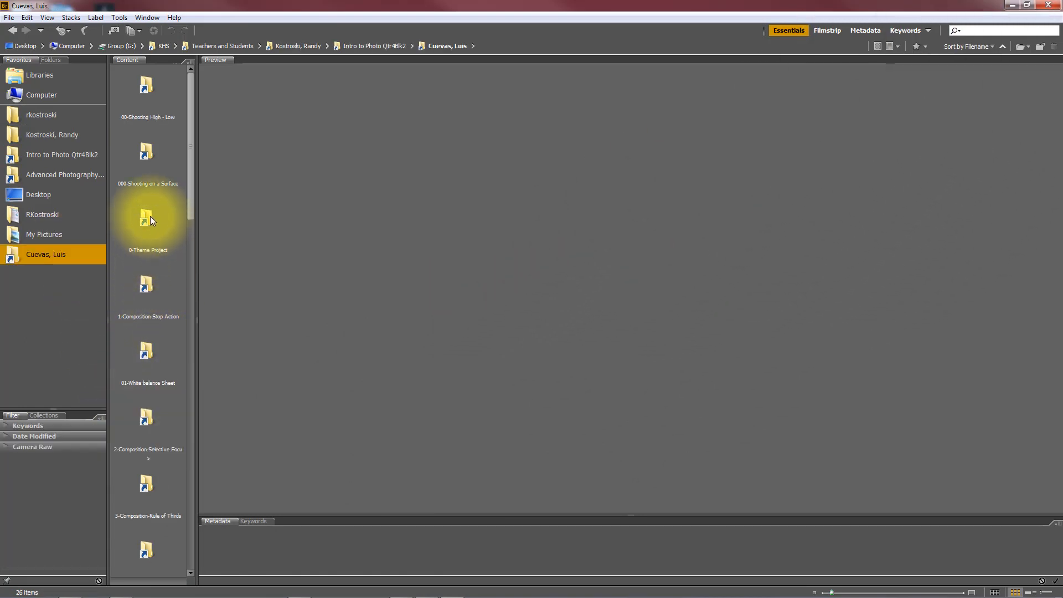
# Open the student's 000-Shooting on a Surface folder and preview the surface photo of the stadium bleachers
pyautogui.doubleClick(147, 219)
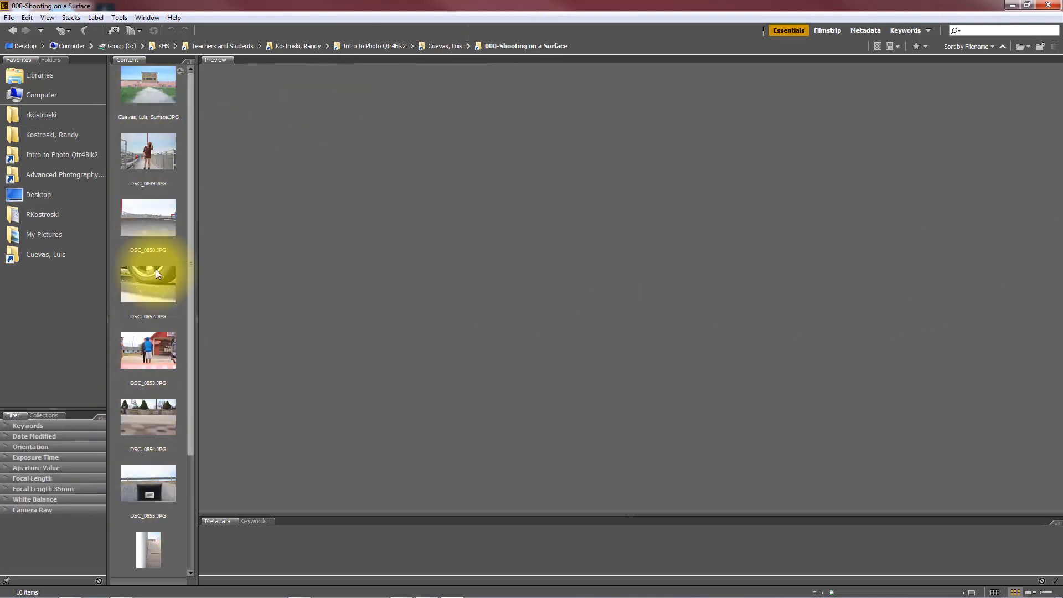
pyautogui.moveTo(191, 244); pyautogui.dragTo(189, 408)
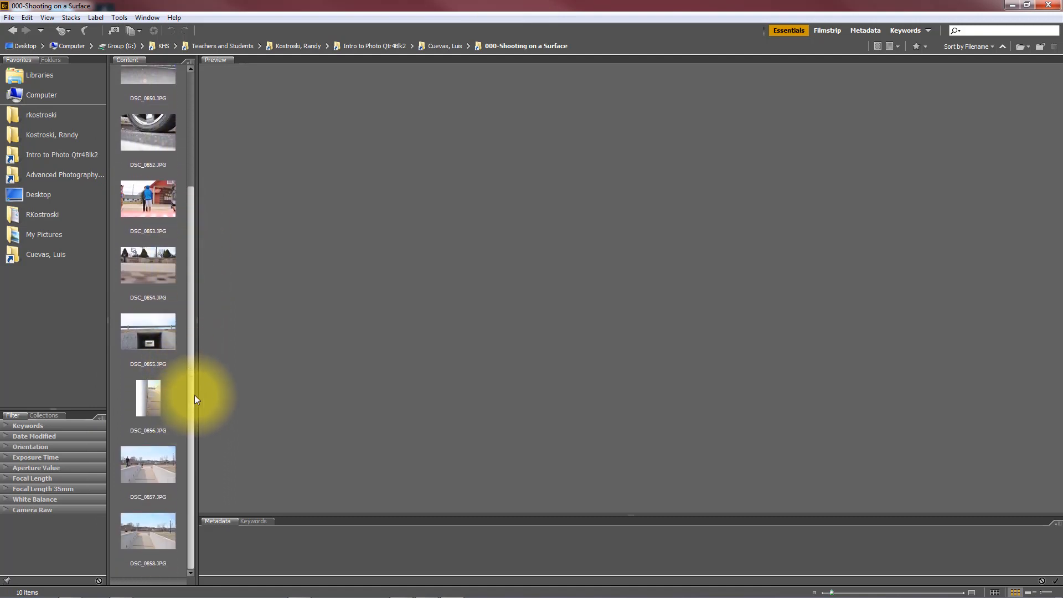
pyautogui.scroll(5, 197, 352)
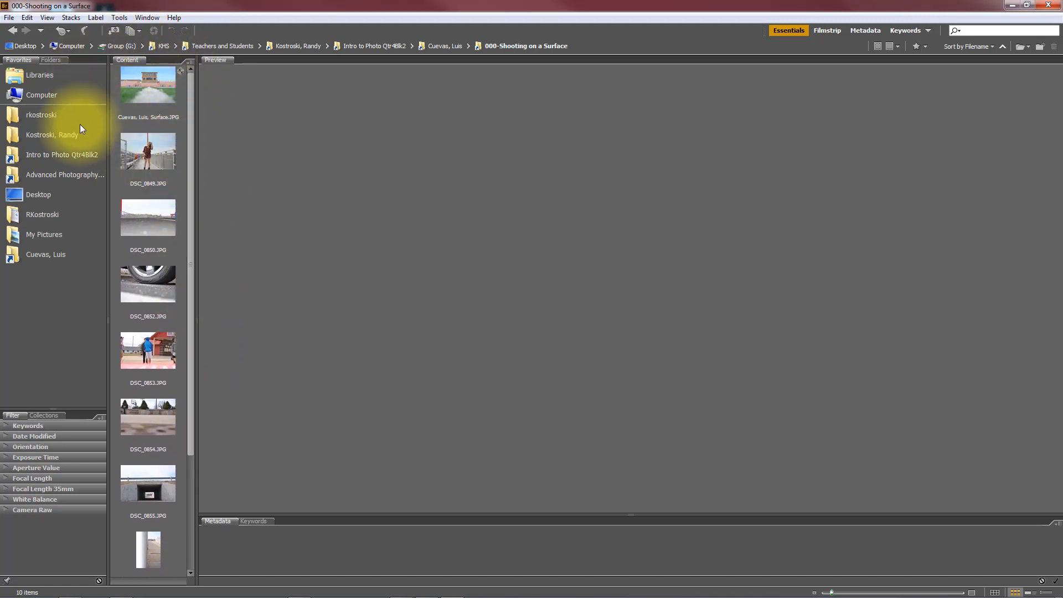
pyautogui.click(135, 84)
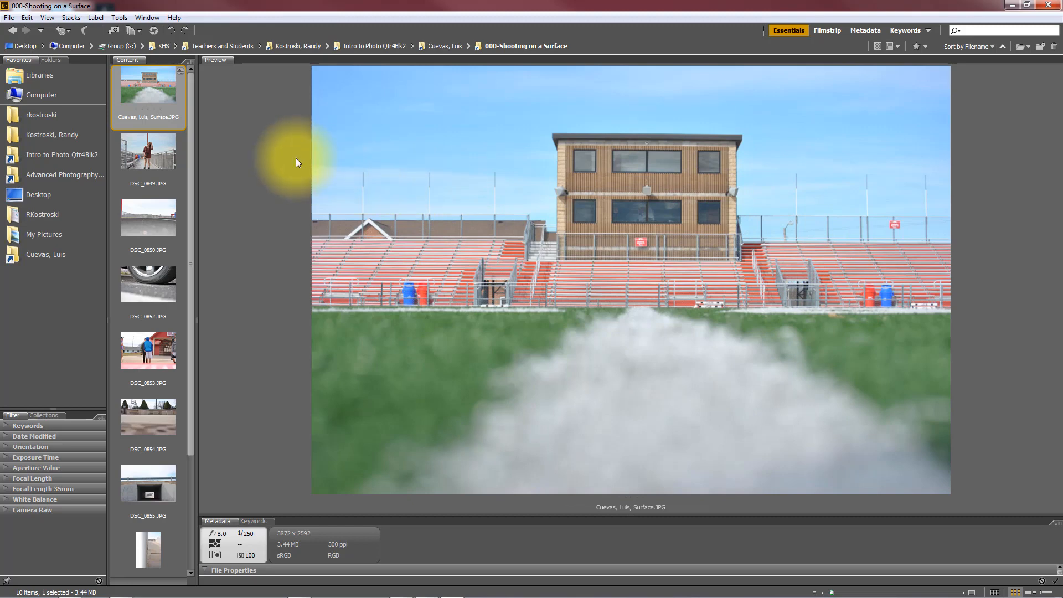
# Open the stadium surface photo in Camera Raw
pyautogui.rightClick(139, 90)
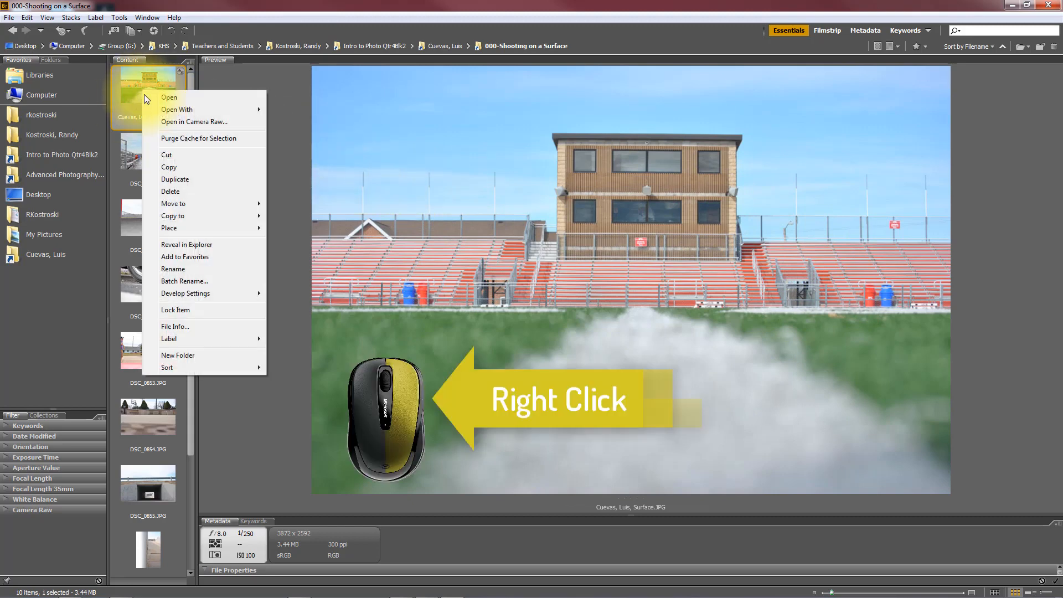
pyautogui.moveTo(167, 111)
pyautogui.rightClick(673, 321)
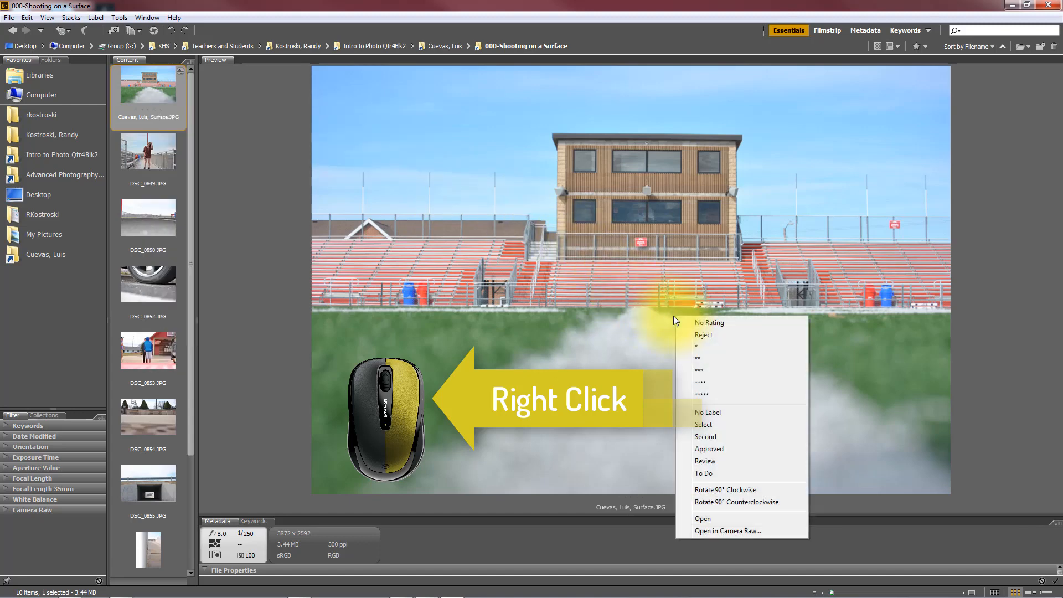
pyautogui.click(739, 531)
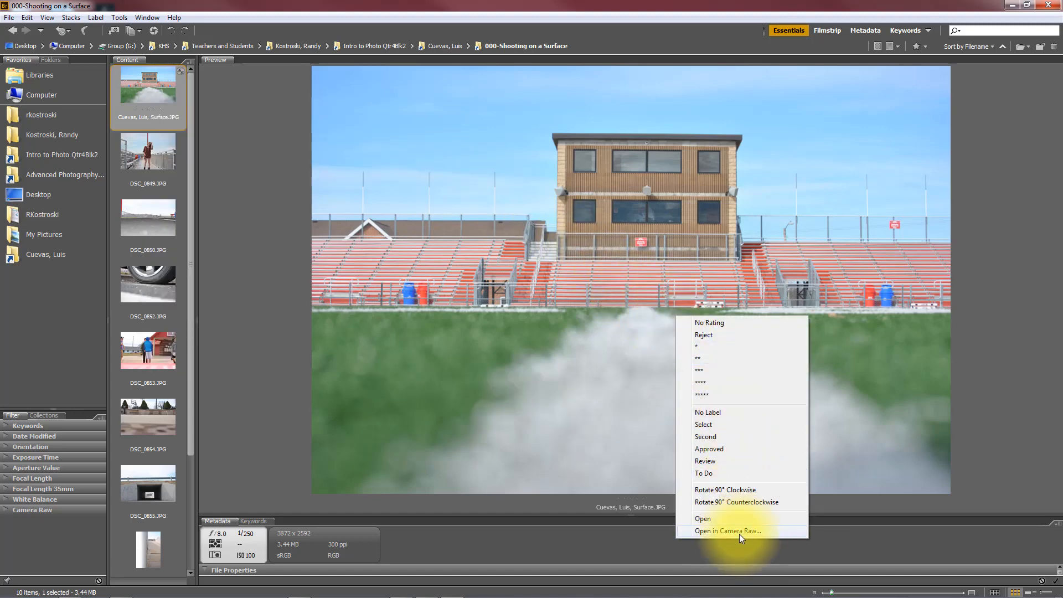
pyautogui.rightClick(161, 88)
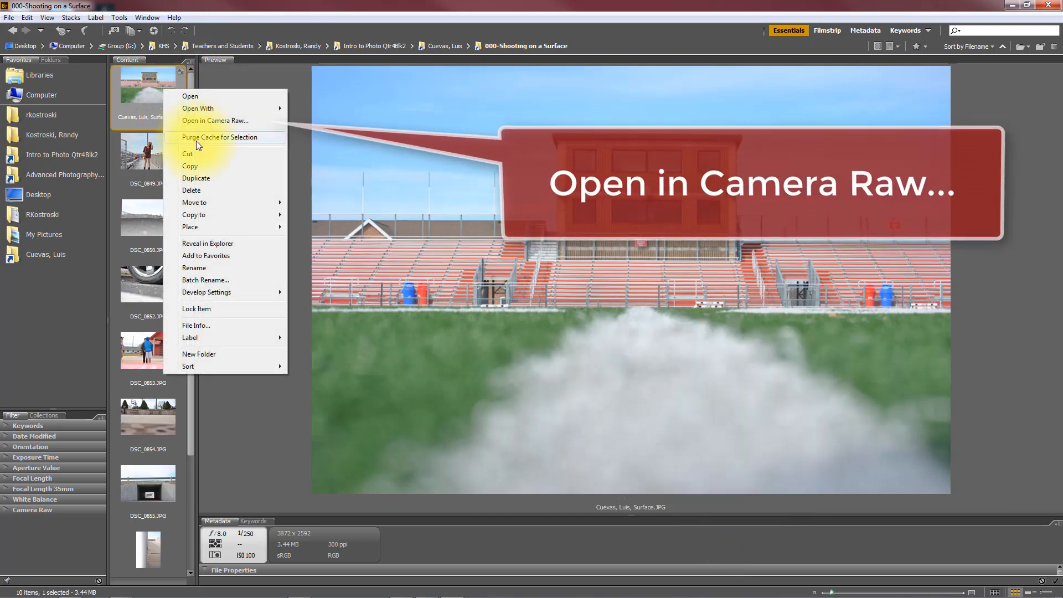
pyautogui.click(204, 123)
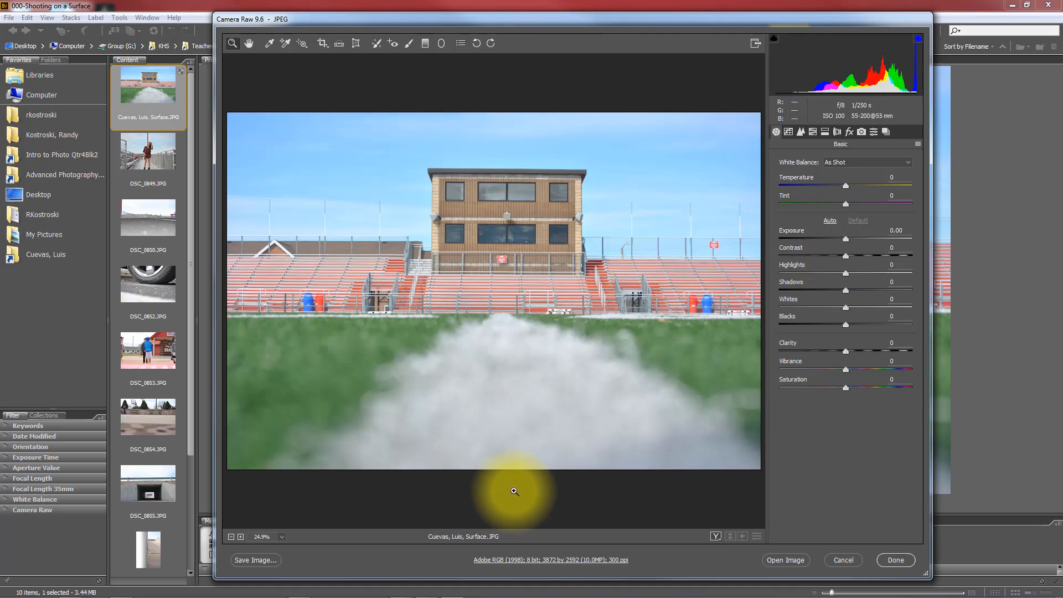
# Apply the Auto tone adjustments to the stadium photo and set its exposure to 0.00
pyautogui.click(833, 223)
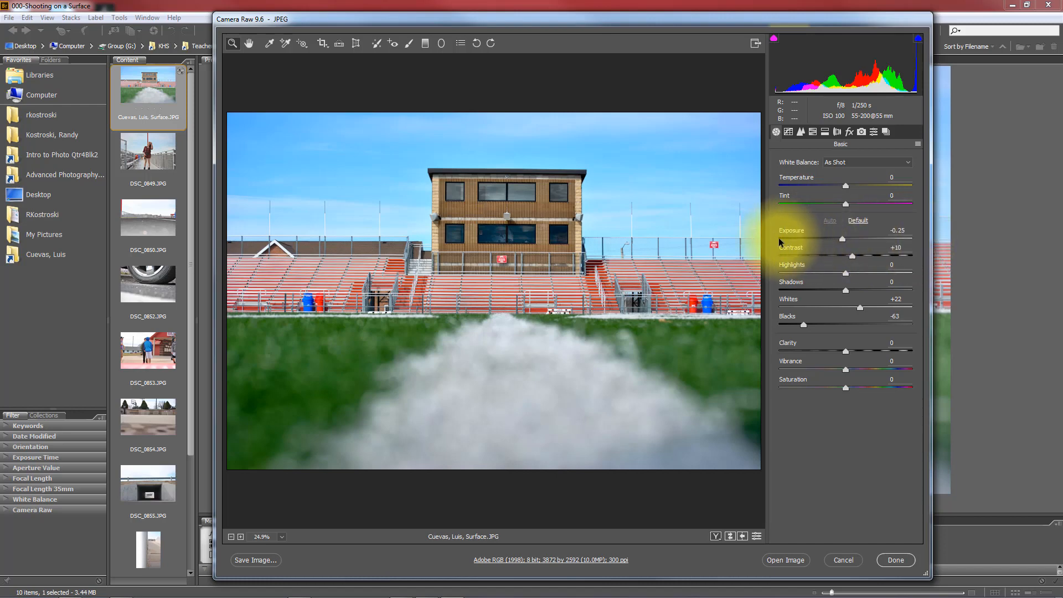
pyautogui.moveTo(843, 239)
pyautogui.mouseDown()
pyautogui.moveTo(856, 241)
pyautogui.moveTo(844, 241)
pyautogui.mouseUp()
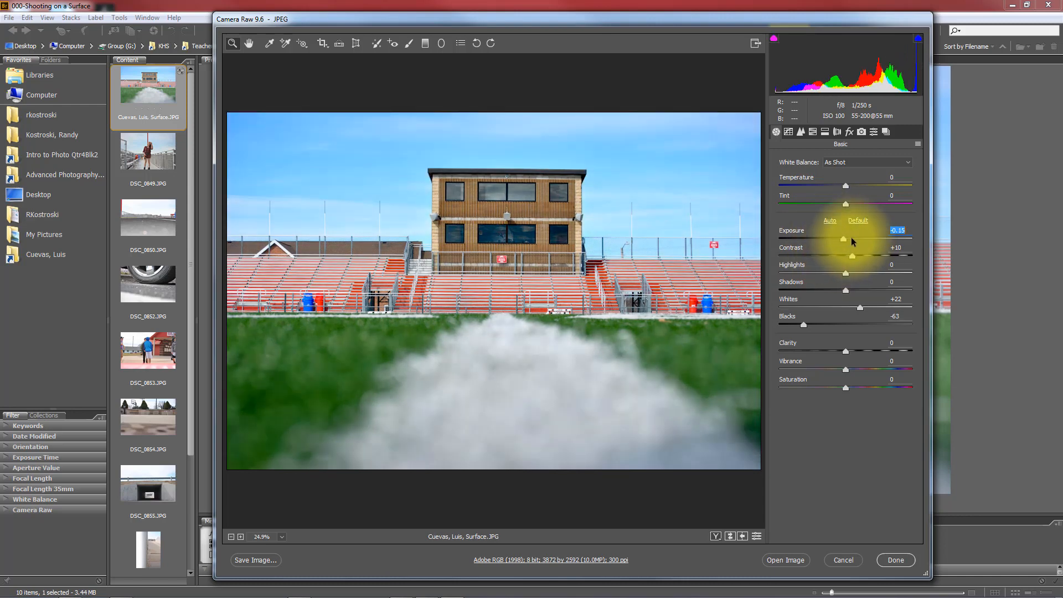
pyautogui.moveTo(852, 238)
pyautogui.mouseDown()
pyautogui.moveTo(781, 237)
pyautogui.moveTo(899, 235)
pyautogui.moveTo(849, 231)
pyautogui.mouseUp()
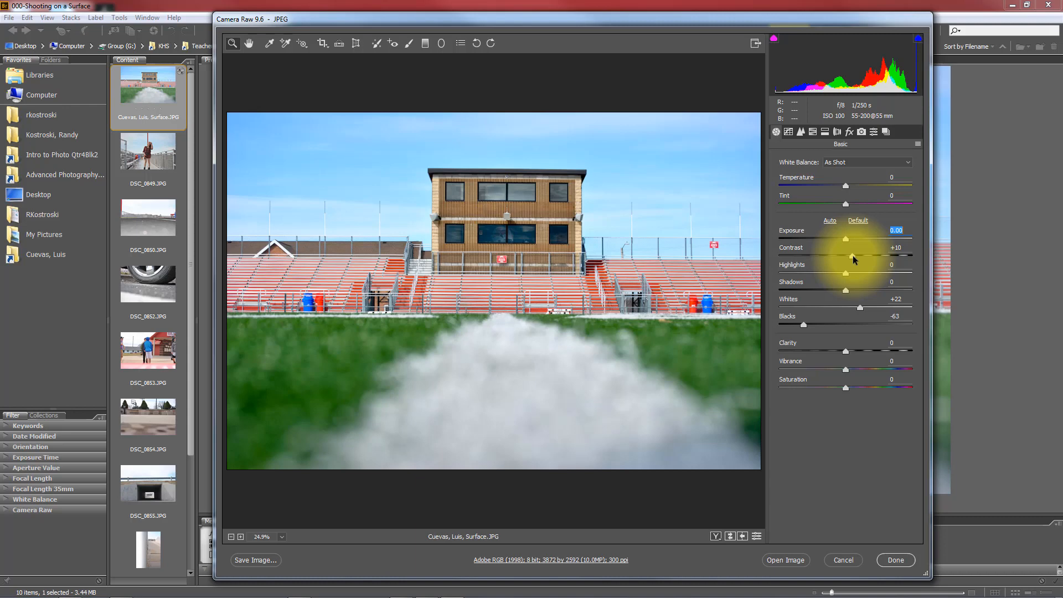
# Try the photo's contrast at both extremes, -100 and +100
pyautogui.moveTo(854, 259); pyautogui.dragTo(820, 258)
pyautogui.moveTo(794, 257); pyautogui.dragTo(779, 256)
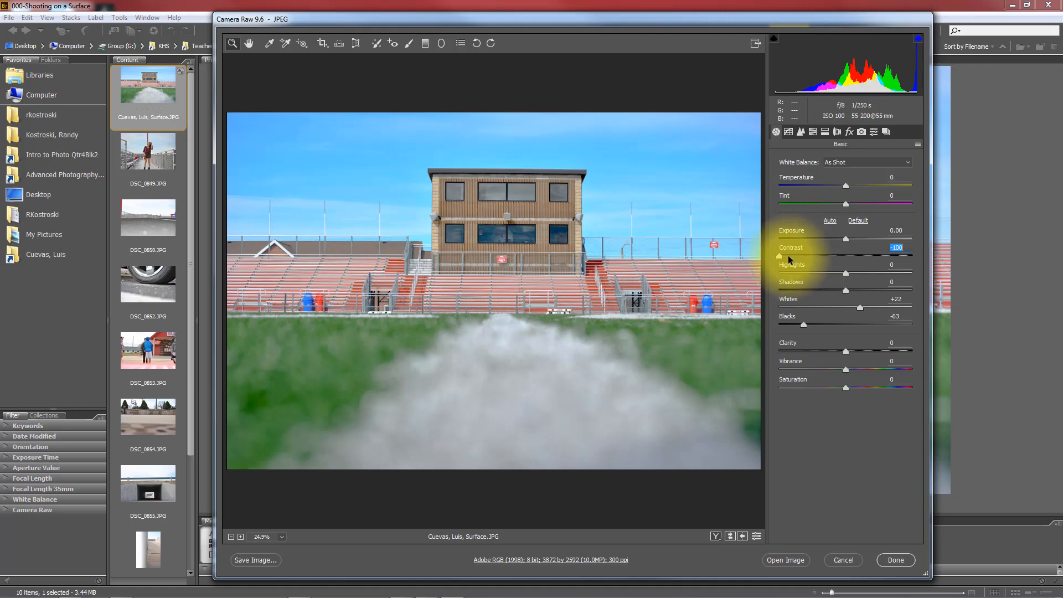
pyautogui.moveTo(779, 256); pyautogui.dragTo(913, 258)
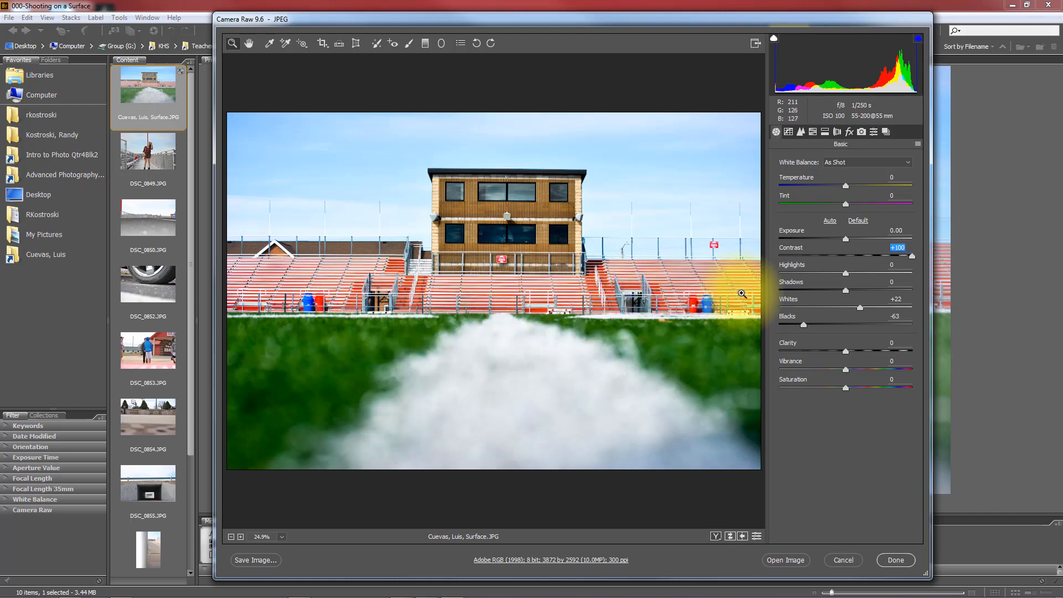
# Set the photo's contrast to +18
pyautogui.moveTo(825, 255); pyautogui.dragTo(856, 259)
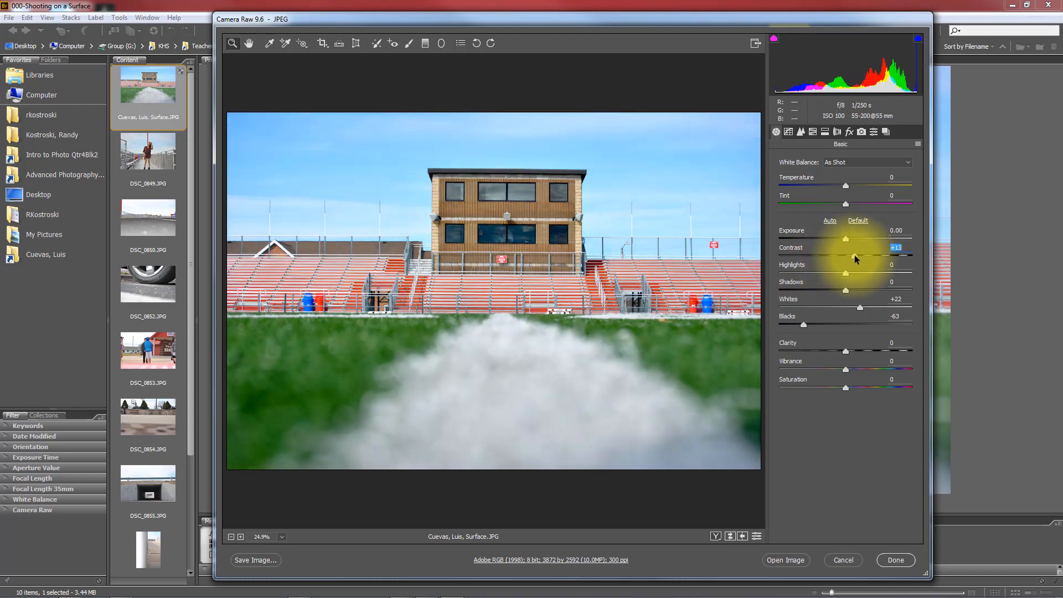
pyautogui.moveTo(855, 255)
pyautogui.mouseDown()
pyautogui.moveTo(769, 250)
pyautogui.moveTo(853, 258)
pyautogui.mouseUp()
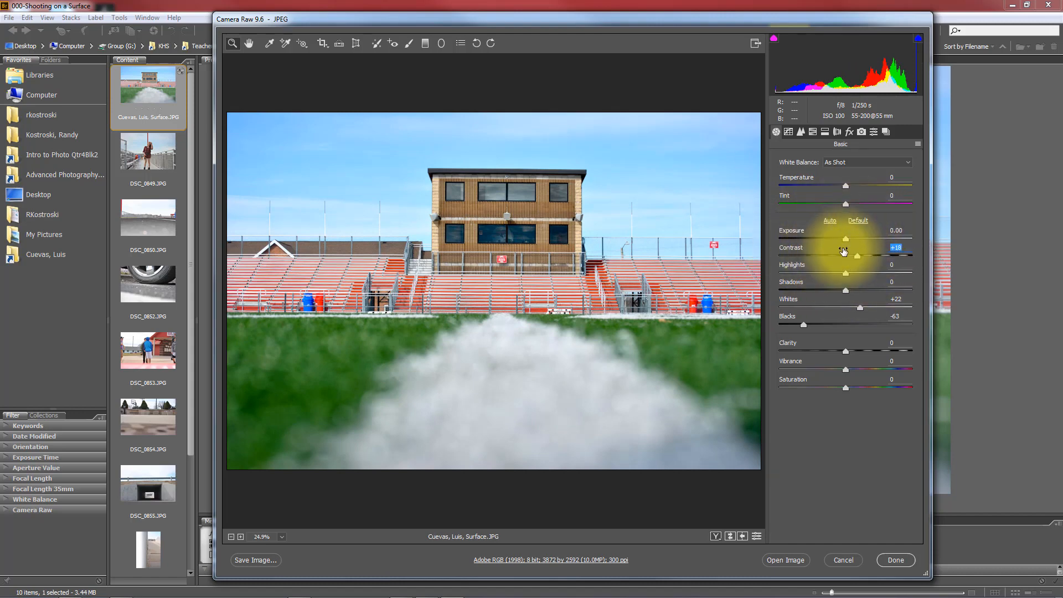
# Set the stadium photo's exposure to -0.25 and its contrast to +23
pyautogui.moveTo(846, 239); pyautogui.dragTo(843, 241)
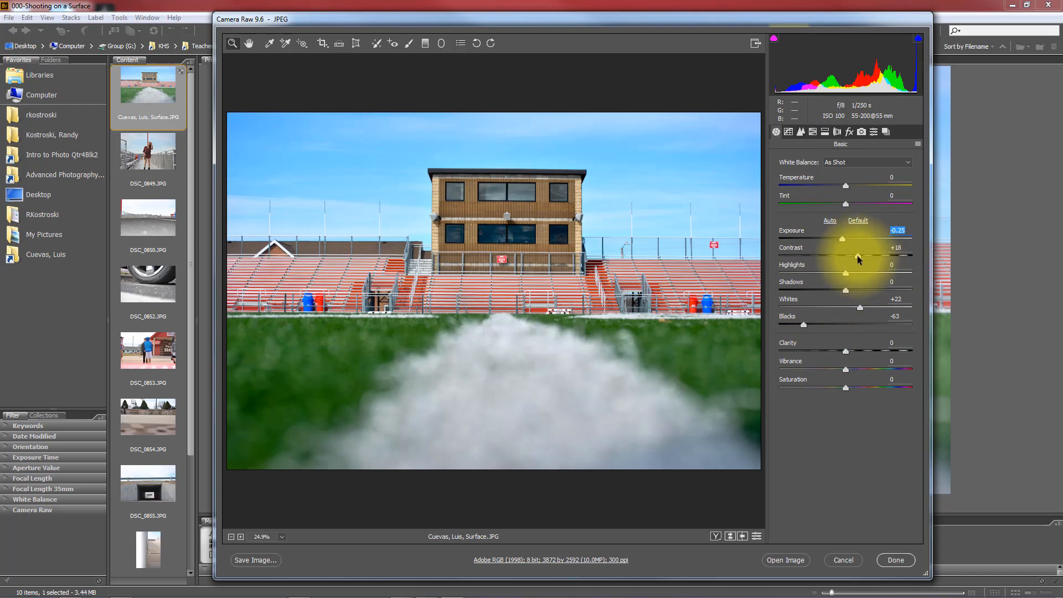
pyautogui.moveTo(857, 255)
pyautogui.mouseDown()
pyautogui.moveTo(830, 254)
pyautogui.moveTo(878, 253)
pyautogui.moveTo(837, 257)
pyautogui.moveTo(864, 261)
pyautogui.mouseUp()
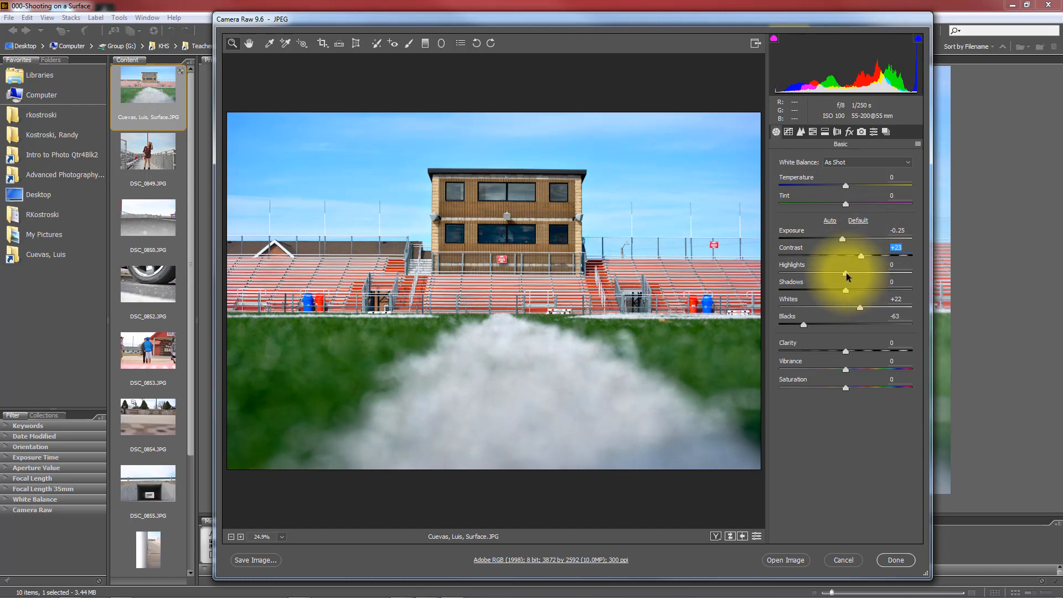
# Try the photo's highlights at -100 and at a strong positive amount, and set them to +26
pyautogui.moveTo(847, 273); pyautogui.dragTo(767, 273)
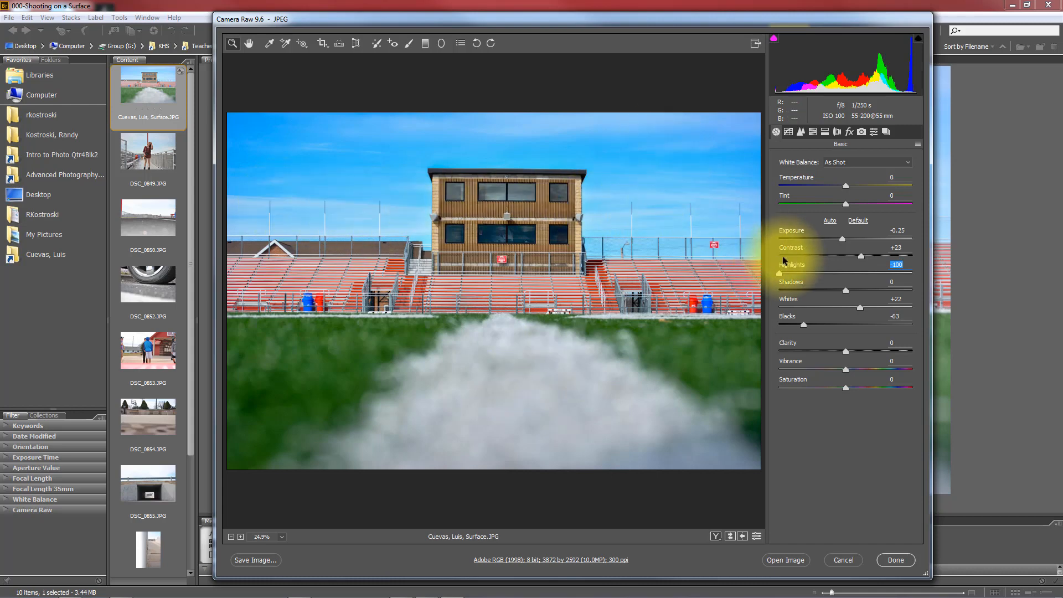
pyautogui.moveTo(781, 273); pyautogui.dragTo(914, 275)
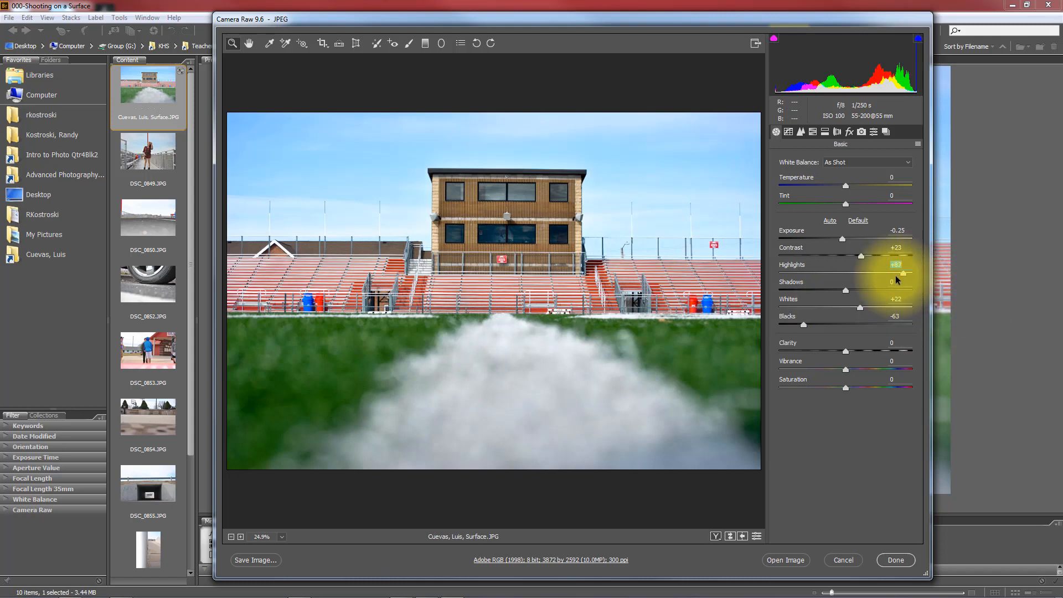
pyautogui.moveTo(895, 274); pyautogui.dragTo(852, 283)
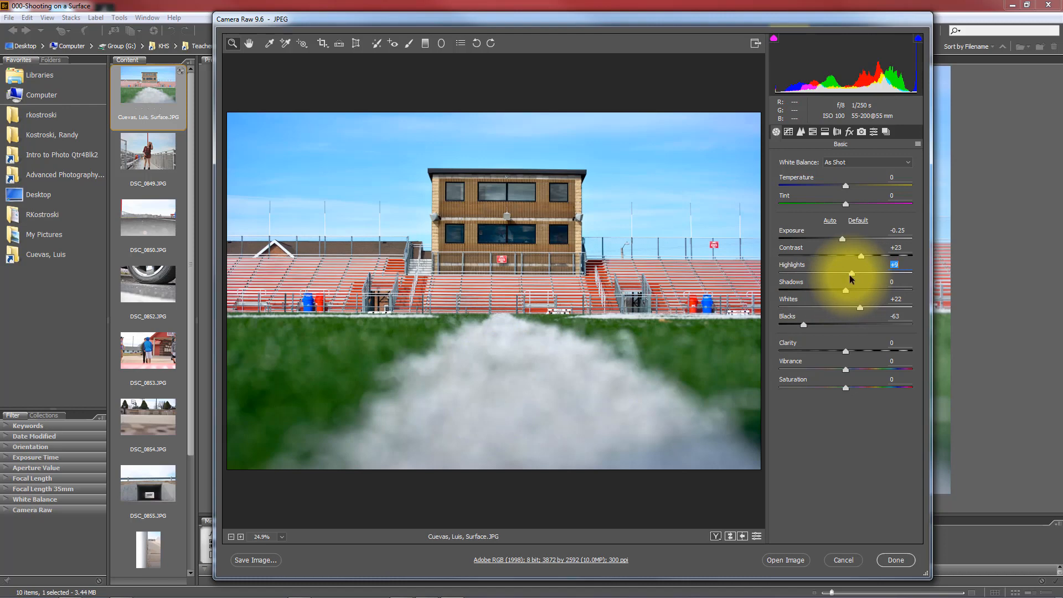
pyautogui.moveTo(852, 275)
pyautogui.mouseDown()
pyautogui.moveTo(891, 279)
pyautogui.moveTo(863, 278)
pyautogui.mouseUp()
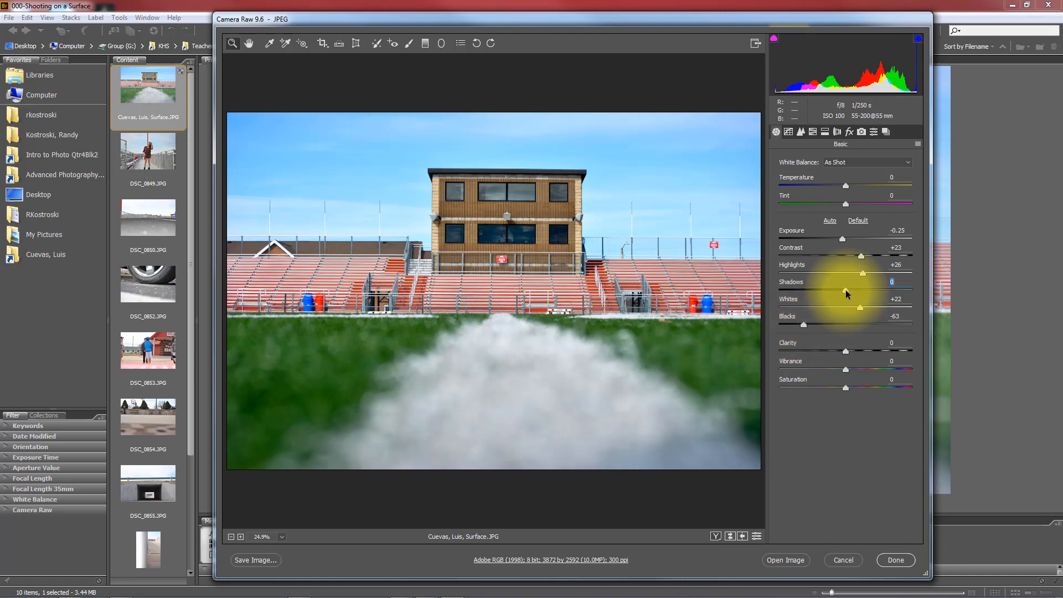
# Set the shadows to +17 after trying -100 and +100, and readjust the contrast to +15 and the highlights to +31
pyautogui.moveTo(846, 291); pyautogui.dragTo(759, 292)
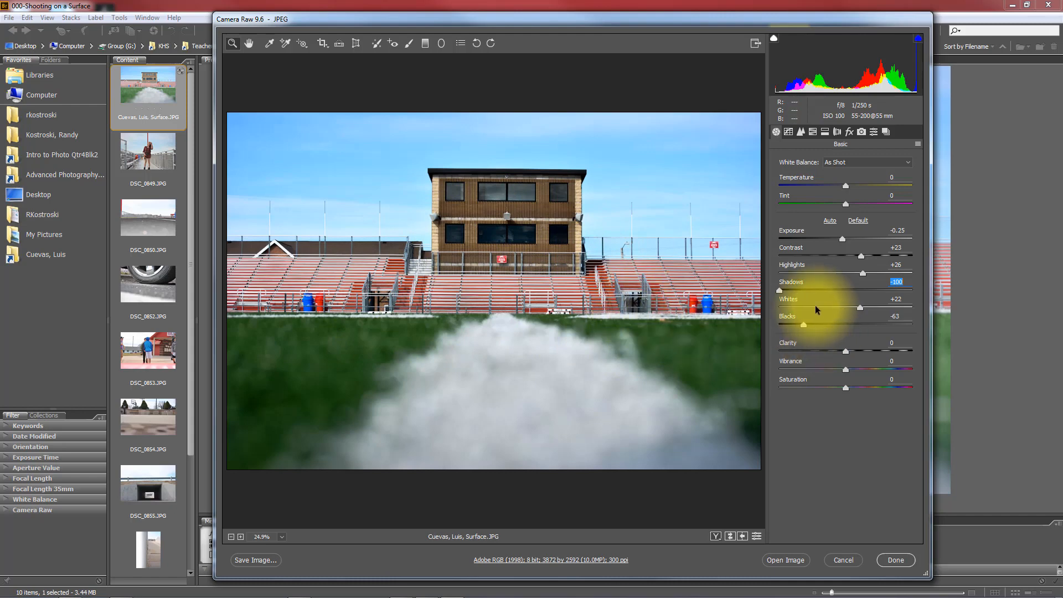
pyautogui.moveTo(780, 290); pyautogui.dragTo(922, 298)
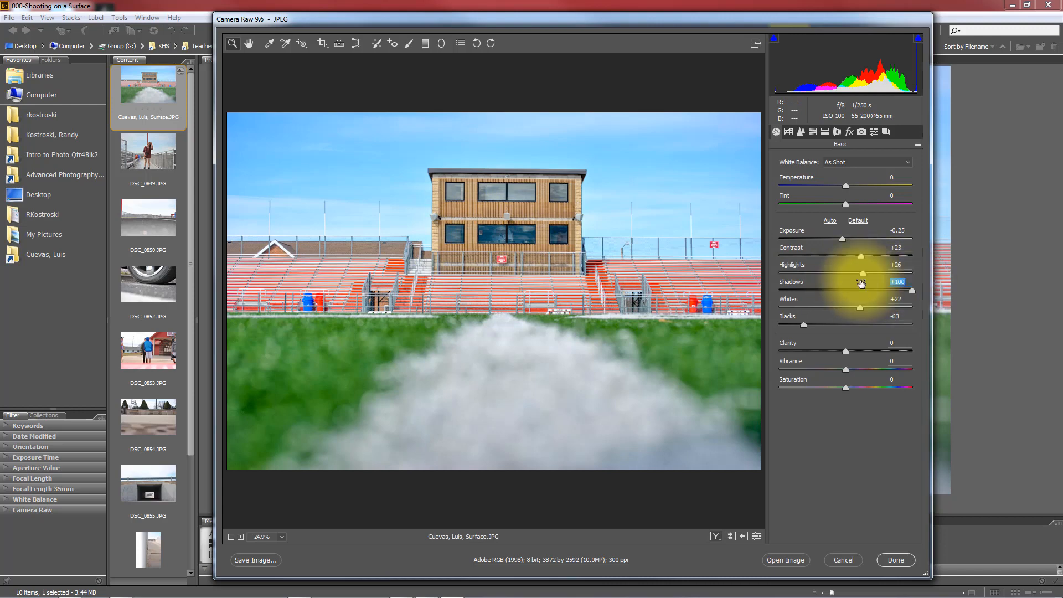
pyautogui.moveTo(913, 290); pyautogui.dragTo(852, 291)
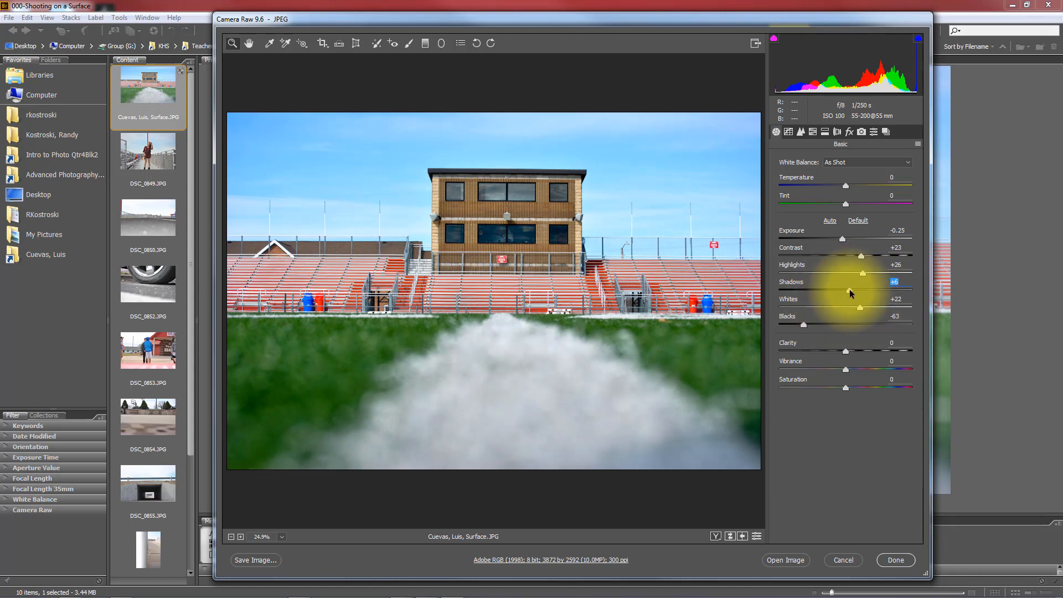
pyautogui.moveTo(851, 292)
pyautogui.mouseDown()
pyautogui.moveTo(833, 288)
pyautogui.moveTo(868, 288)
pyautogui.moveTo(858, 292)
pyautogui.mouseUp()
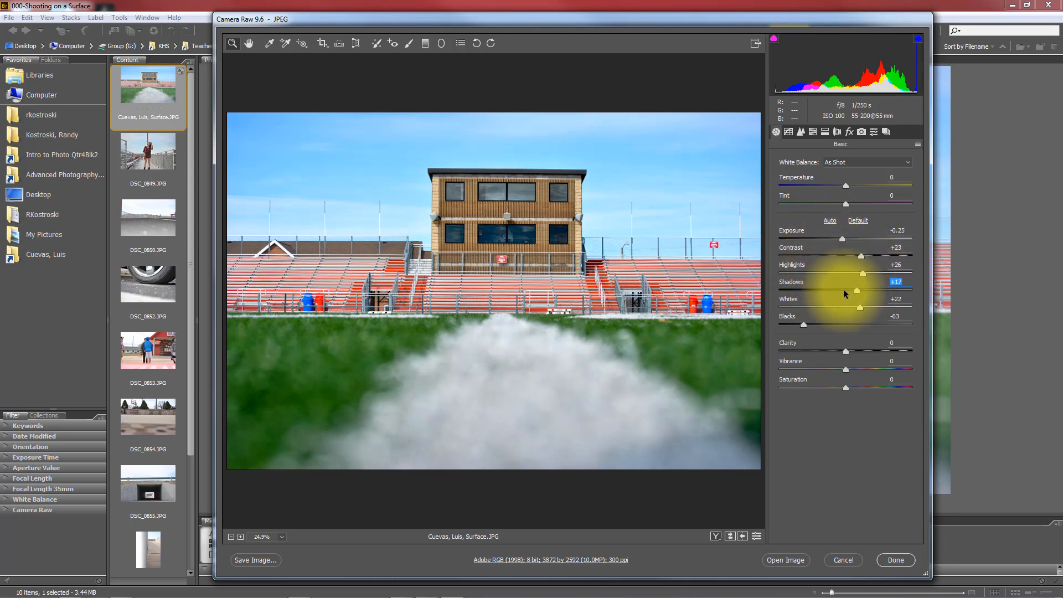
pyautogui.moveTo(862, 255)
pyautogui.mouseDown()
pyautogui.moveTo(849, 255)
pyautogui.moveTo(857, 276)
pyautogui.moveTo(867, 273)
pyautogui.mouseUp()
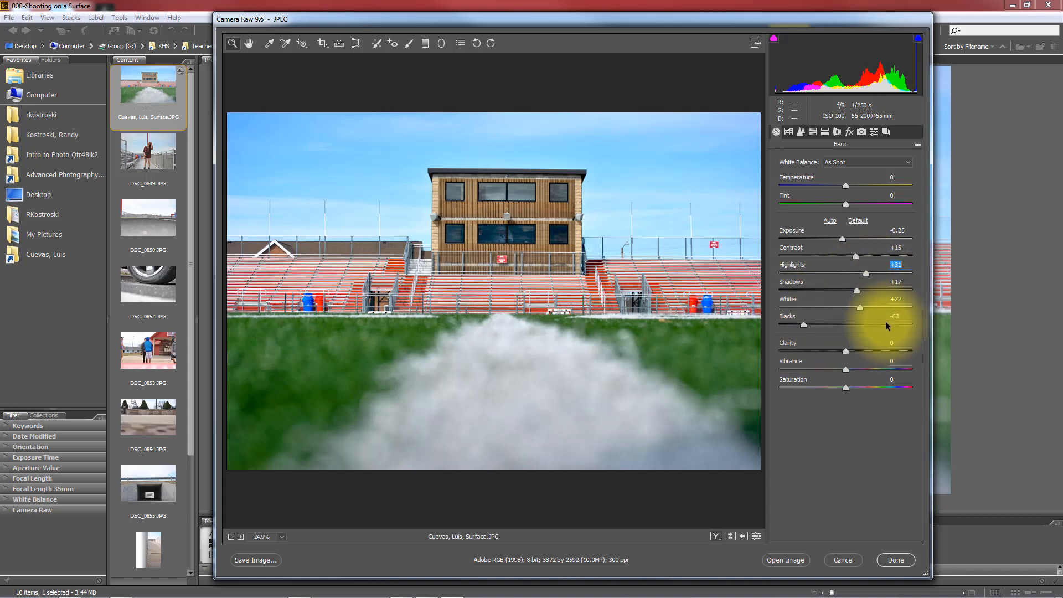
# Set the whites to +36 and the blacks to -64, after trying each of them at -100
pyautogui.click(860, 307)
pyautogui.moveTo(861, 307); pyautogui.dragTo(753, 311)
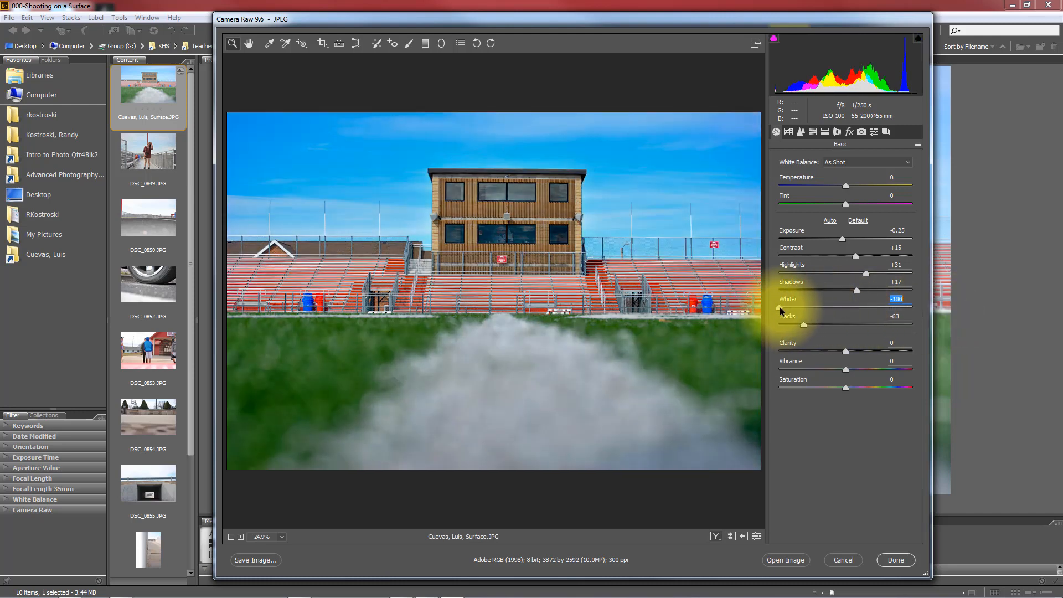
pyautogui.moveTo(781, 309); pyautogui.dragTo(869, 310)
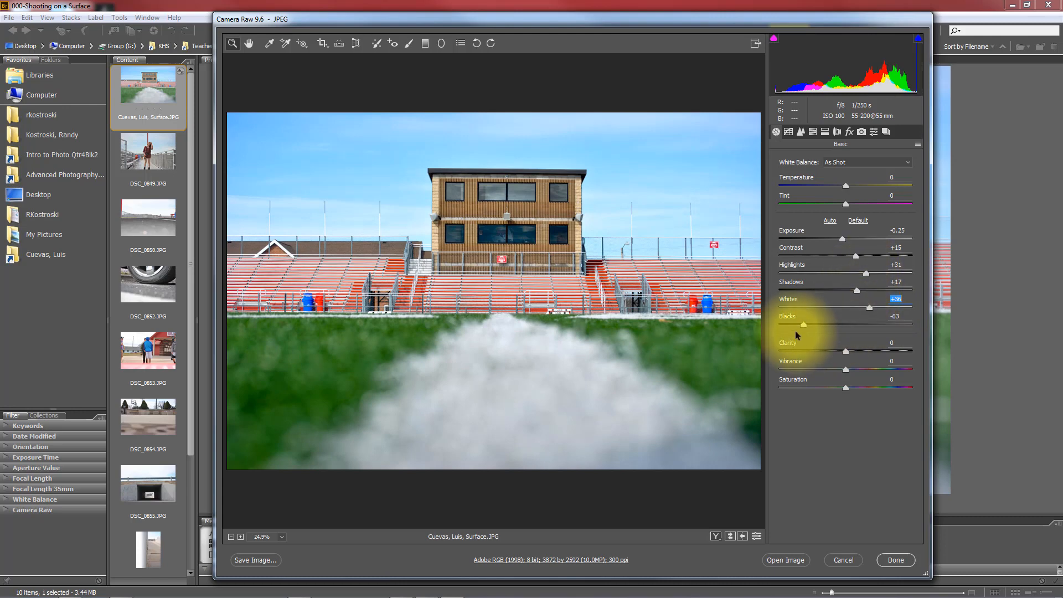
pyautogui.moveTo(804, 327); pyautogui.dragTo(740, 320)
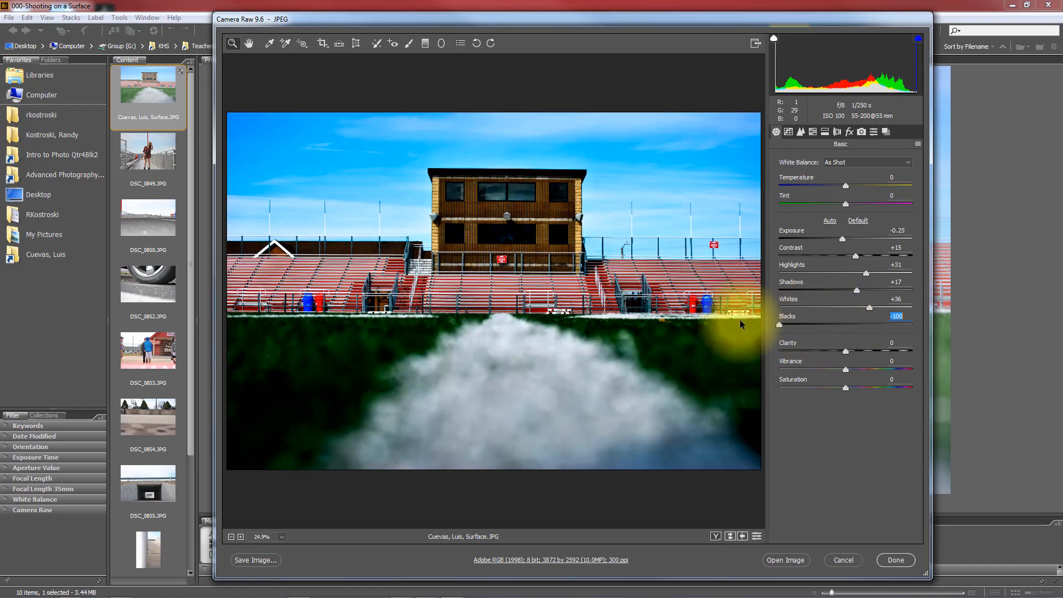
pyautogui.moveTo(740, 320); pyautogui.dragTo(804, 329)
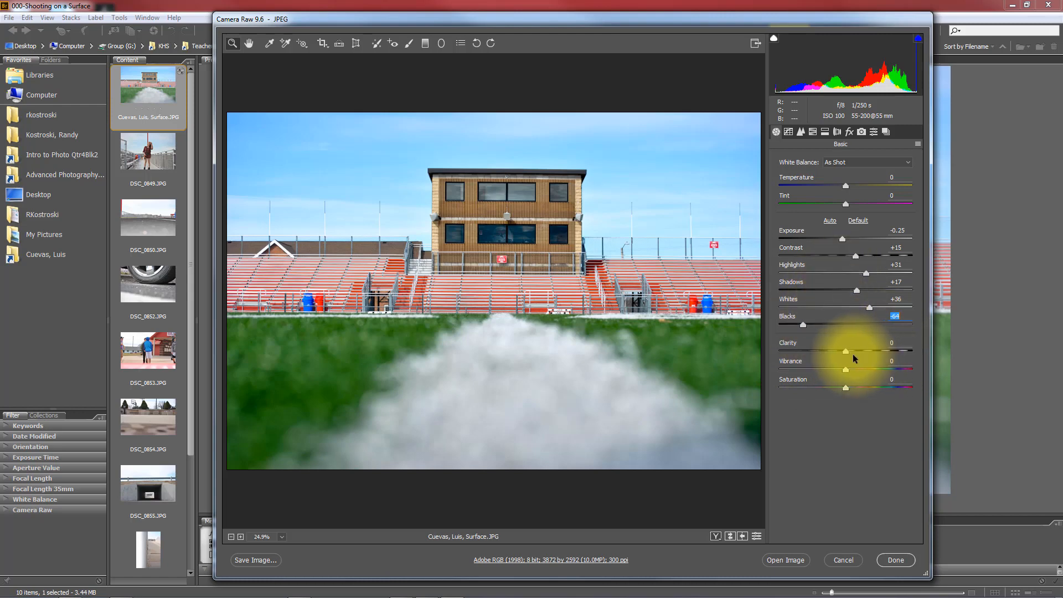
# Try the photo's clarity at -100 and +100, and set it to +8
pyautogui.moveTo(846, 351); pyautogui.dragTo(776, 354)
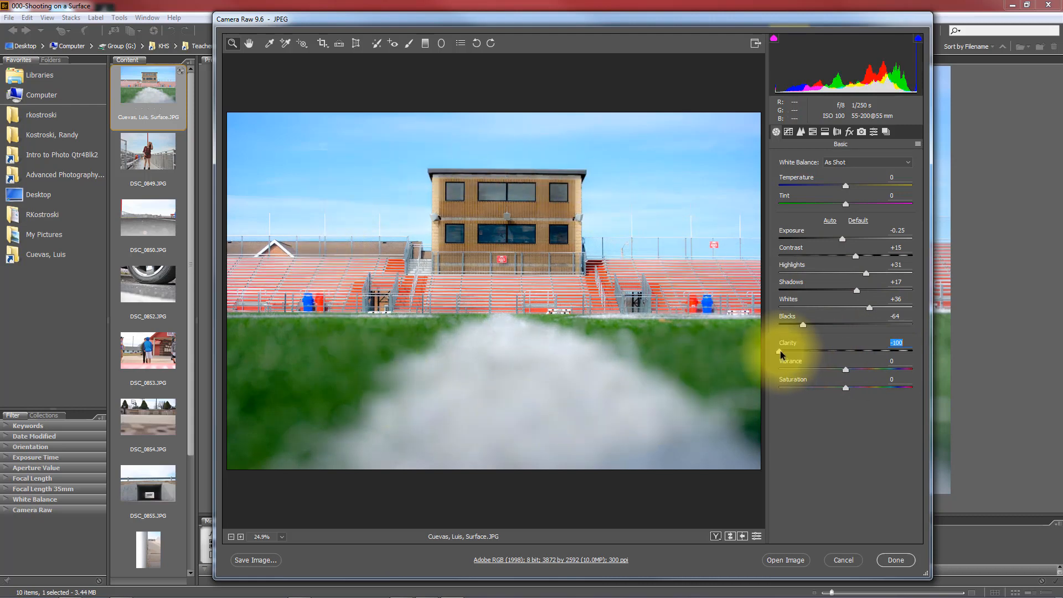
pyautogui.moveTo(780, 350); pyautogui.dragTo(852, 352)
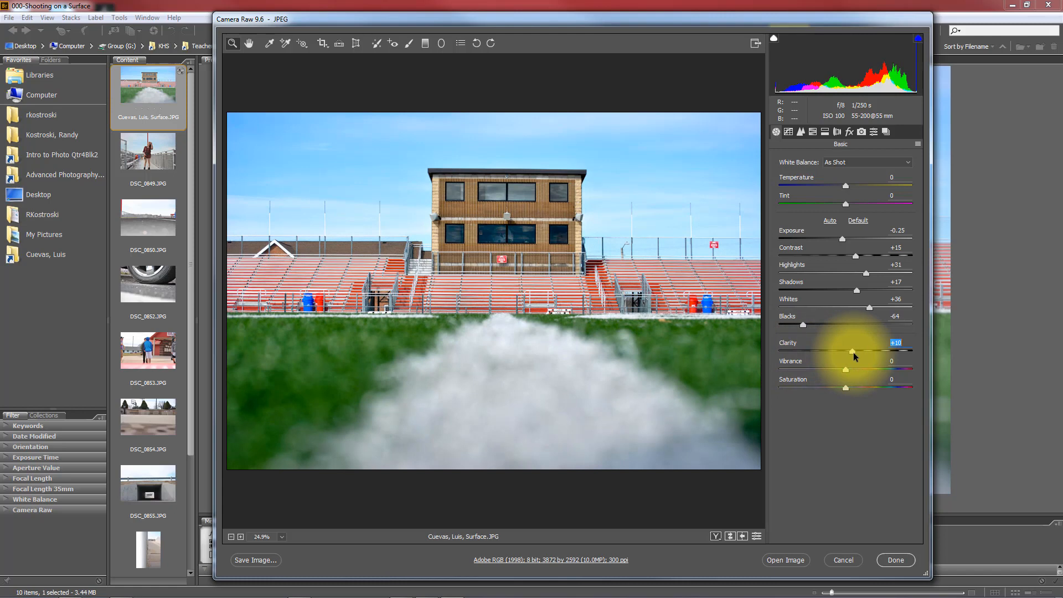
pyautogui.moveTo(853, 352); pyautogui.dragTo(926, 349)
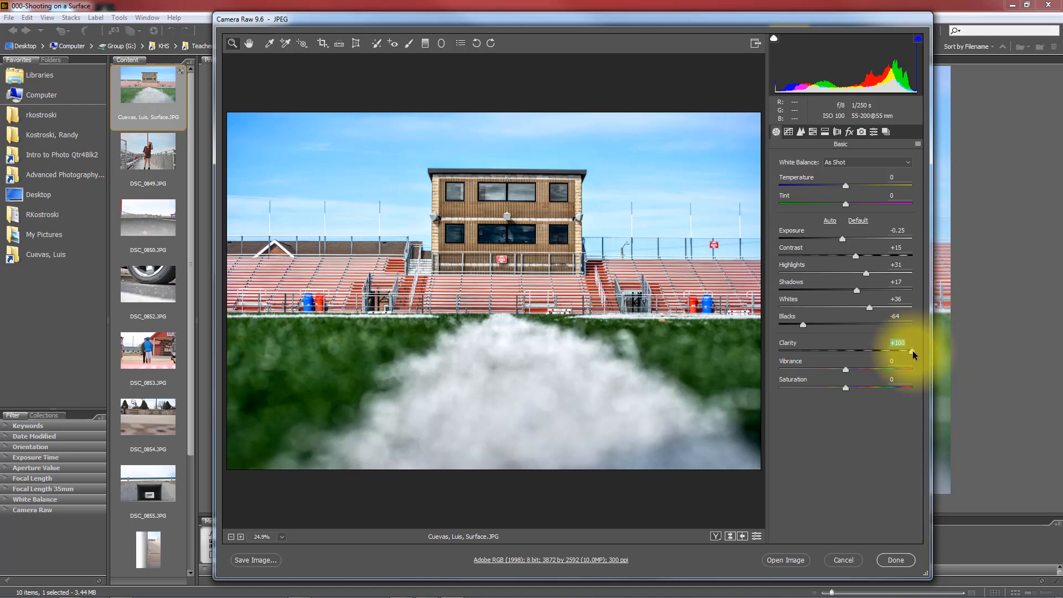
pyautogui.moveTo(913, 351); pyautogui.dragTo(851, 357)
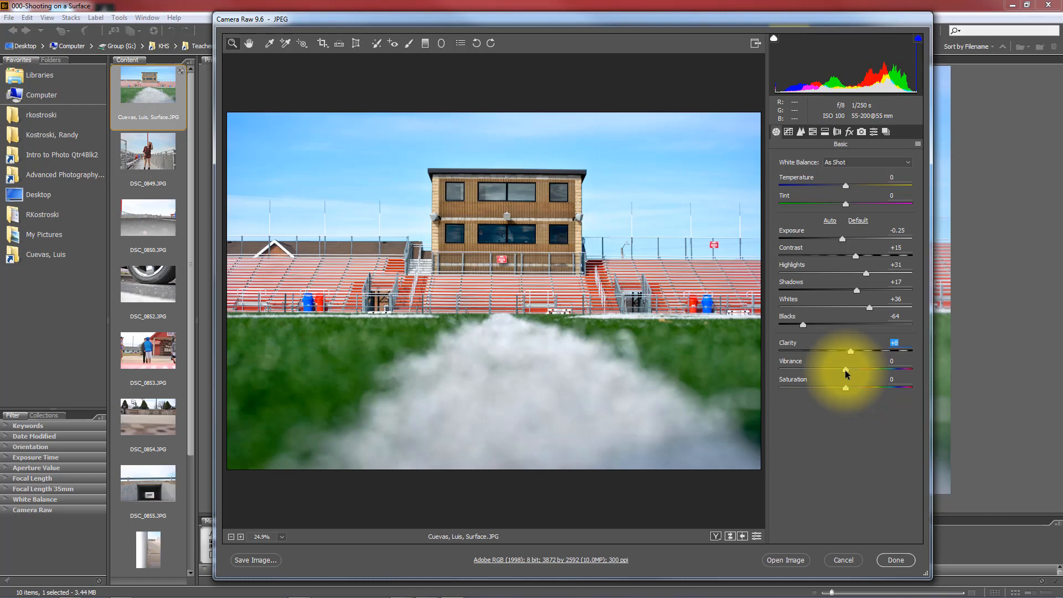
# Try the photo's vibrance at +100 and -100, and set it to -5
pyautogui.moveTo(845, 369); pyautogui.dragTo(920, 372)
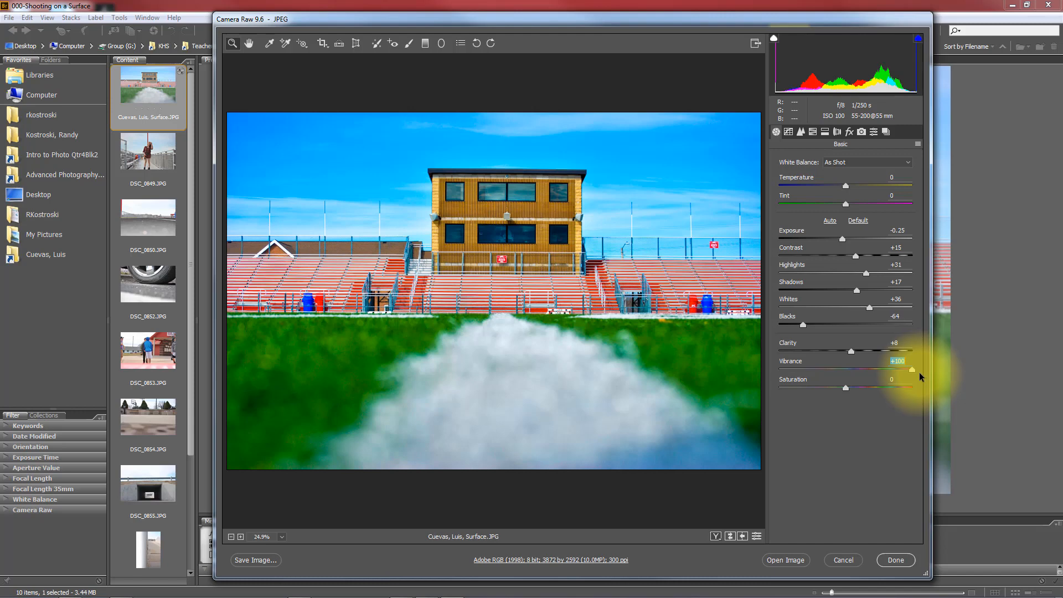
pyautogui.moveTo(919, 372); pyautogui.dragTo(770, 368)
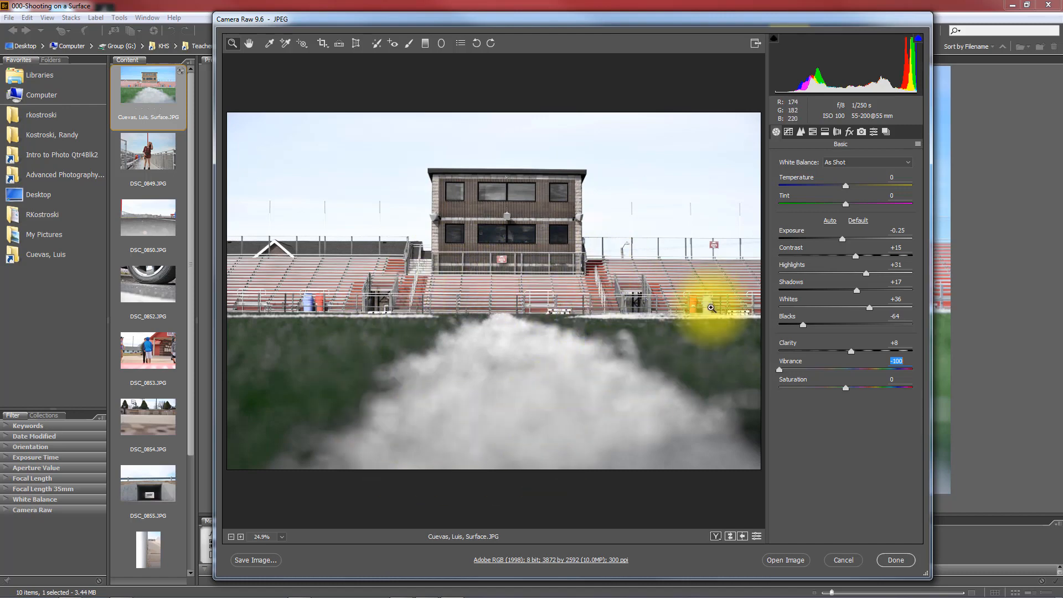
pyautogui.moveTo(779, 368); pyautogui.dragTo(843, 370)
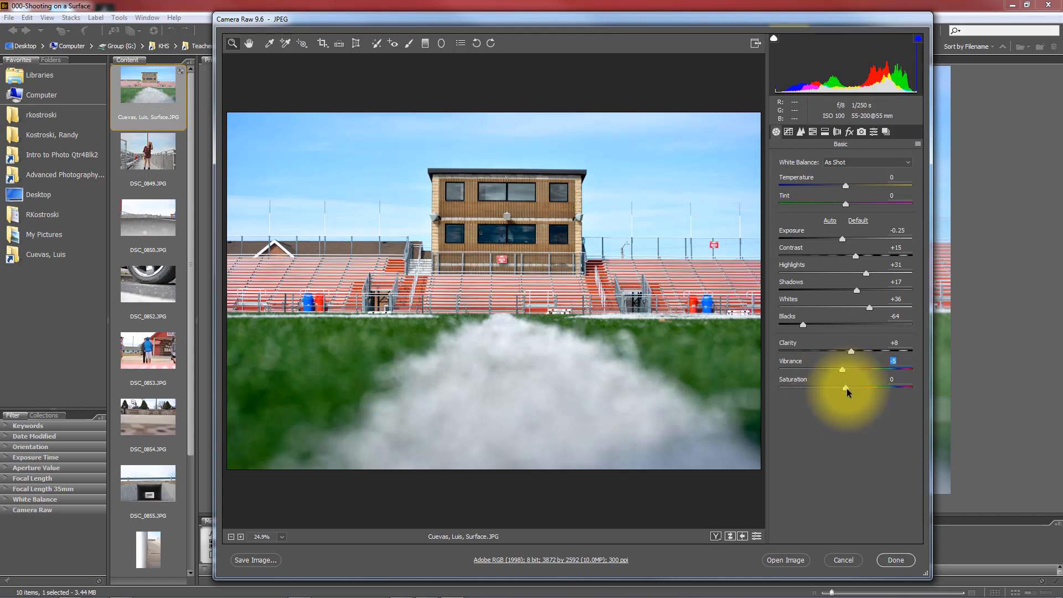
# Try the photo's saturation at -100 and +100, and set it to +4
pyautogui.click(847, 388)
pyautogui.moveTo(846, 388); pyautogui.dragTo(760, 390)
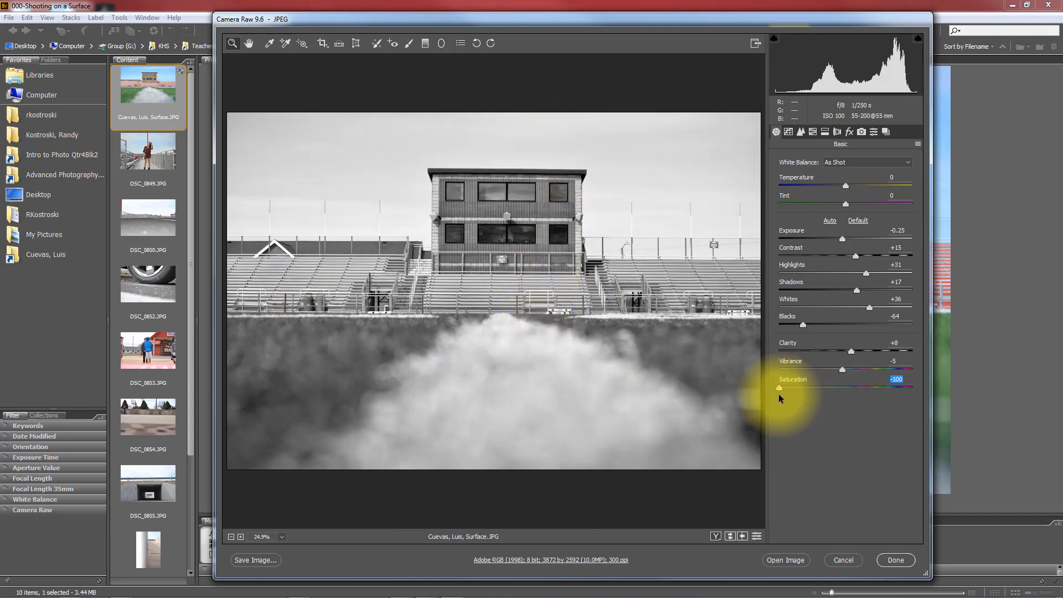
pyautogui.moveTo(781, 388); pyautogui.dragTo(924, 382)
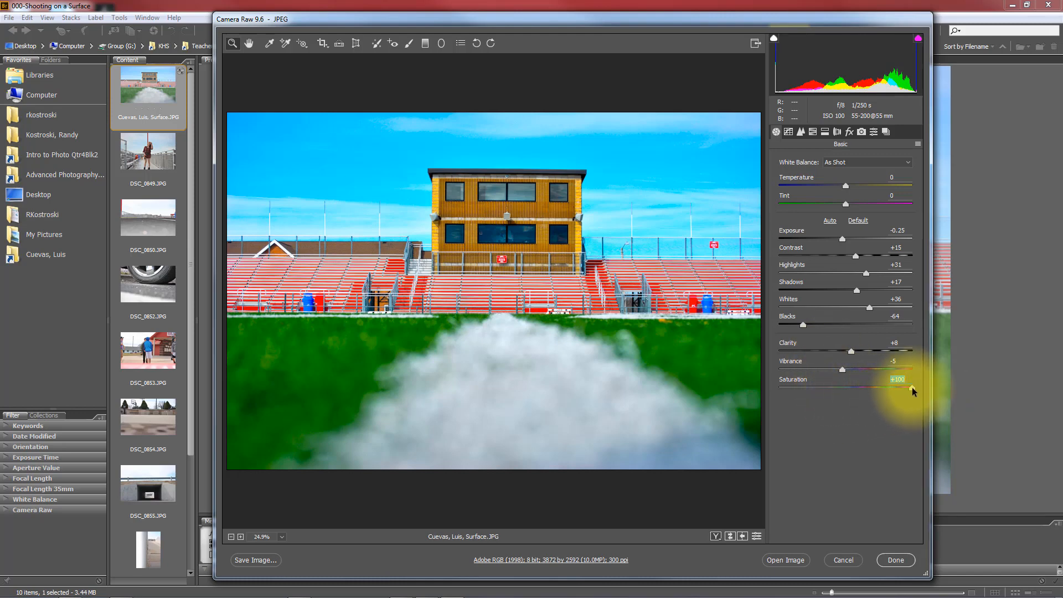
pyautogui.moveTo(912, 387); pyautogui.dragTo(850, 389)
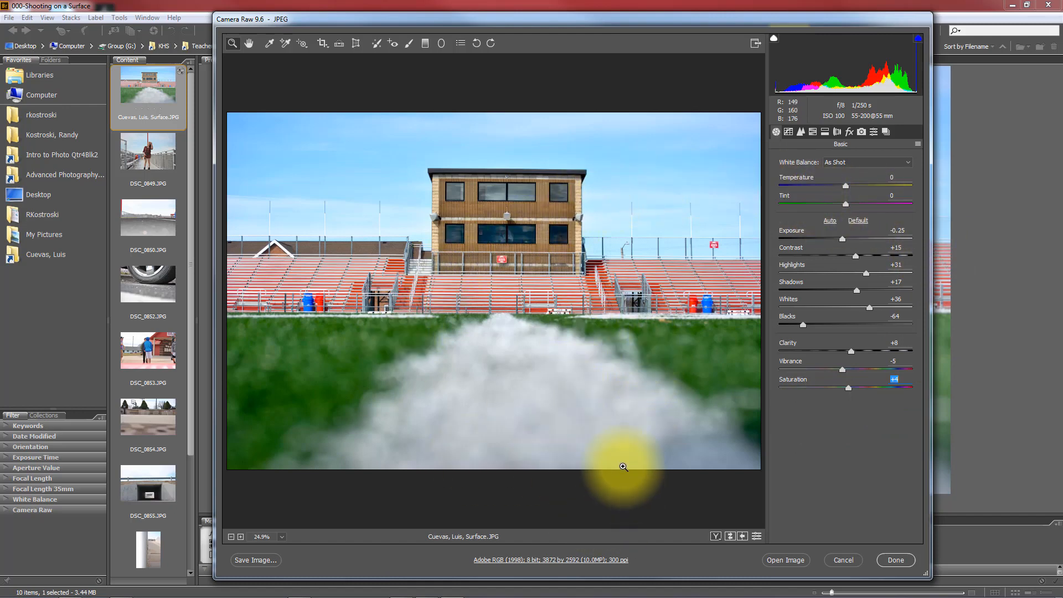
# Compare the edited photo with the original in each side-by-side, split and stacked before/after view, and return to the single view
pyautogui.click(716, 535)
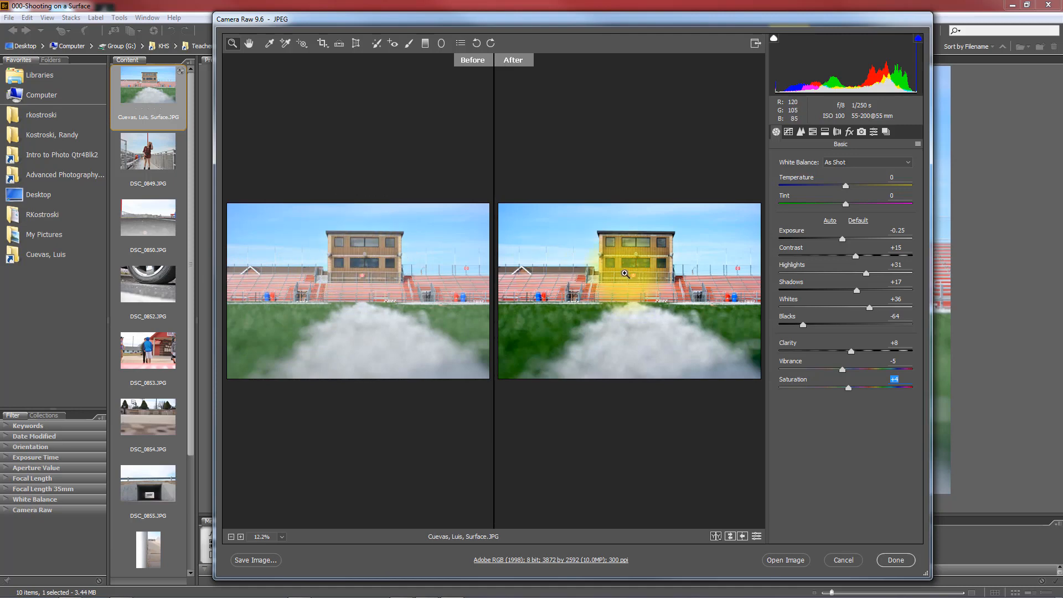
pyautogui.click(472, 71)
pyautogui.click(520, 71)
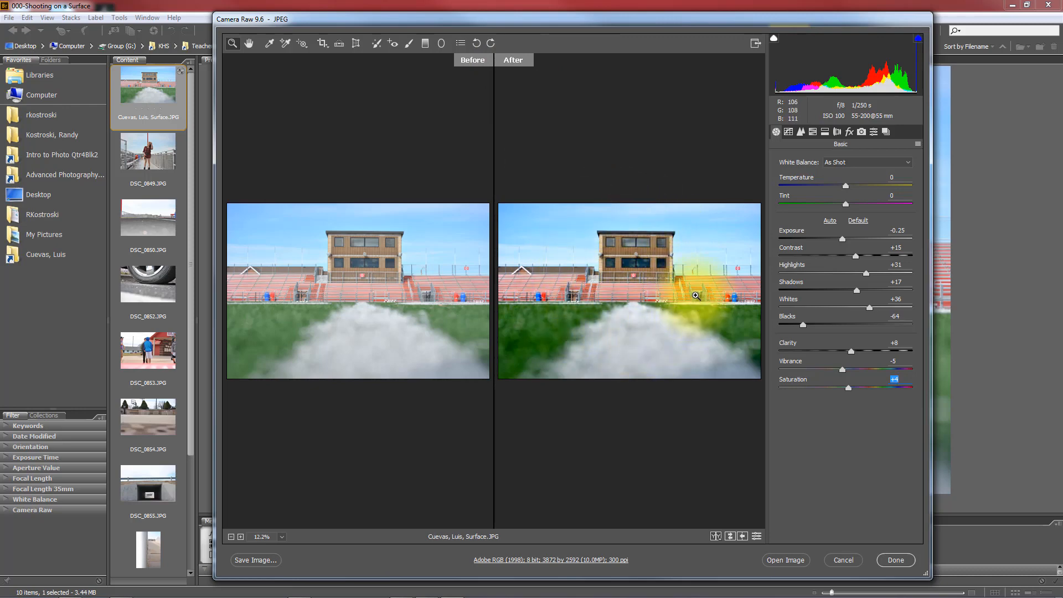
pyautogui.click(714, 536)
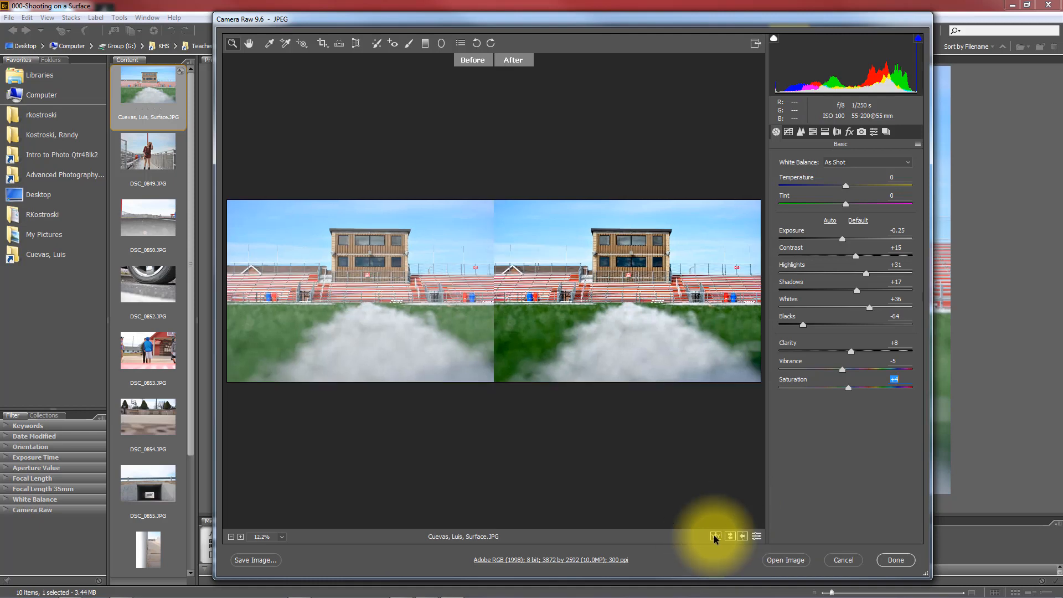
pyautogui.click(713, 535)
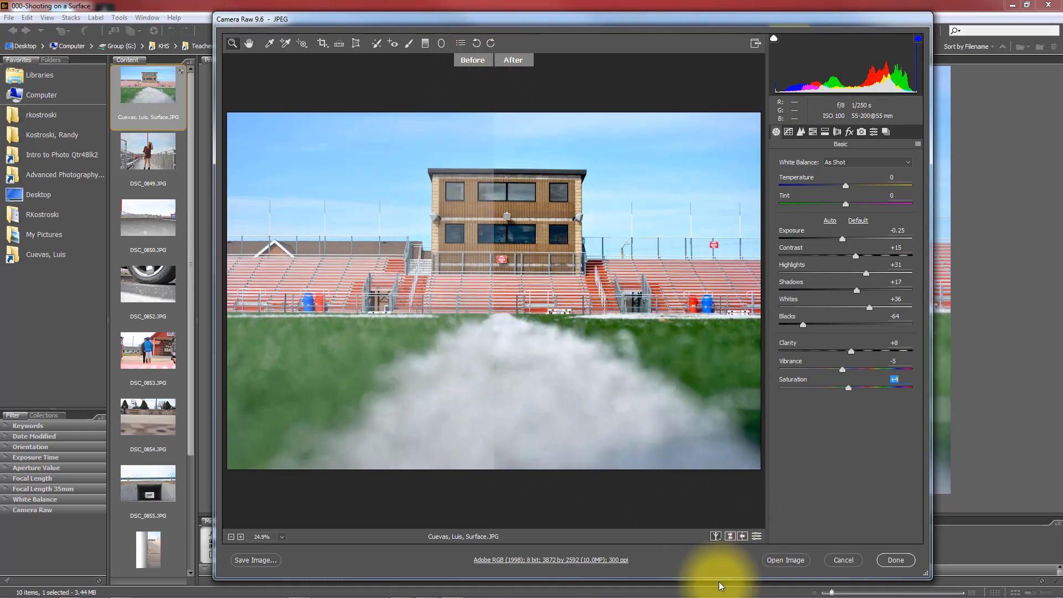
pyautogui.click(717, 537)
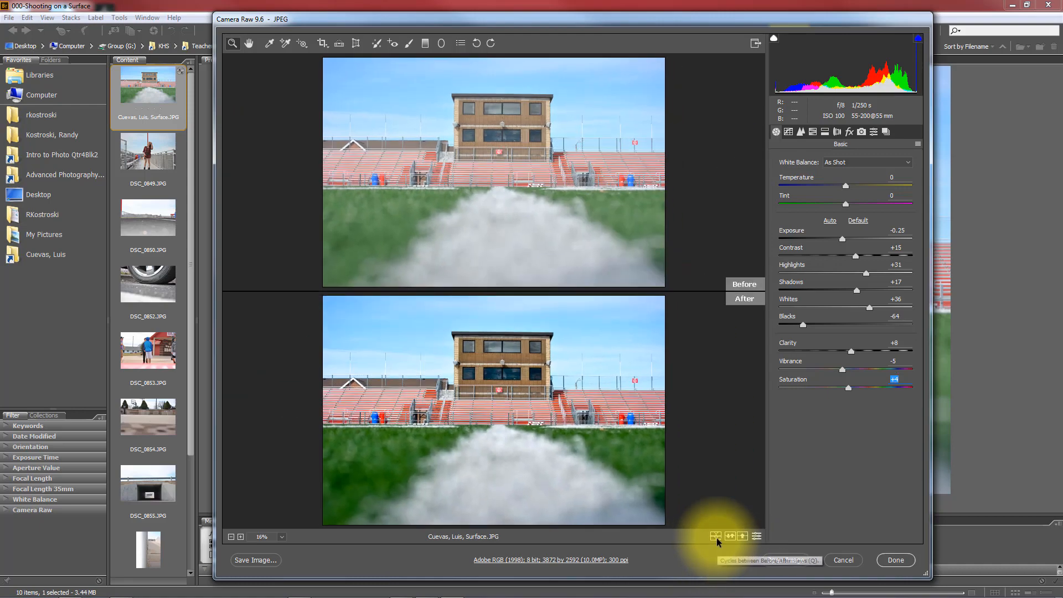
pyautogui.click(717, 538)
pyautogui.click(716, 537)
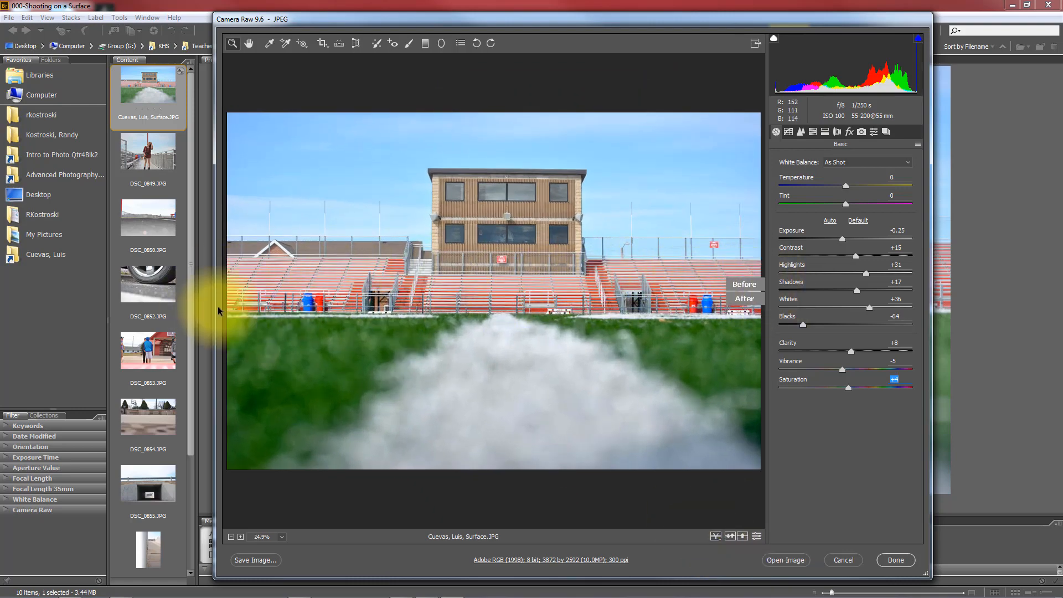
pyautogui.click(715, 537)
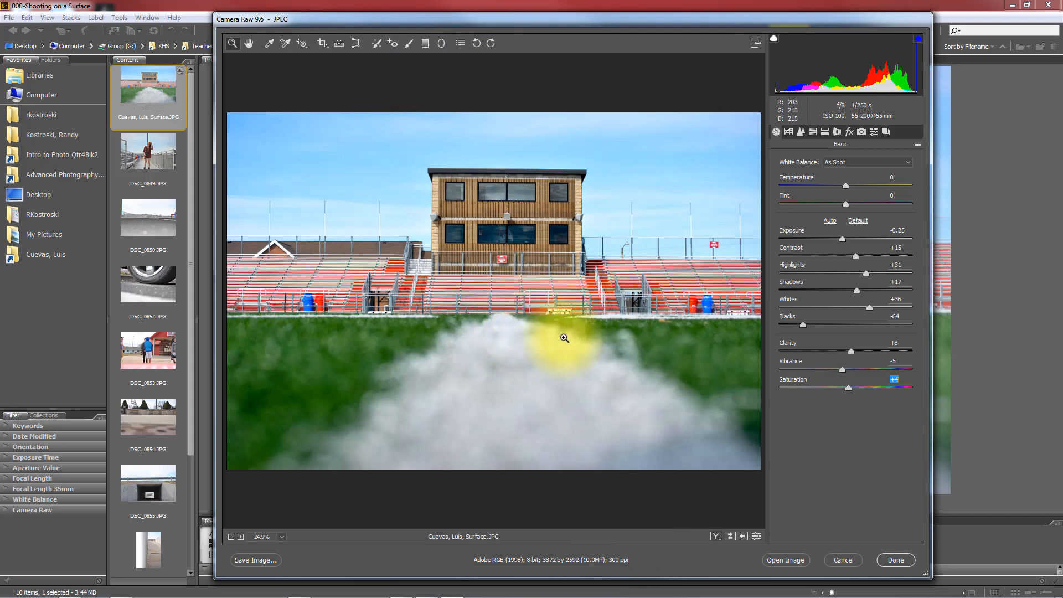
# Open the adjusted surface photo in Photoshop and save it as a JPEG under its existing name in the 000-Shooting on a Surface folder
pyautogui.click(787, 562)
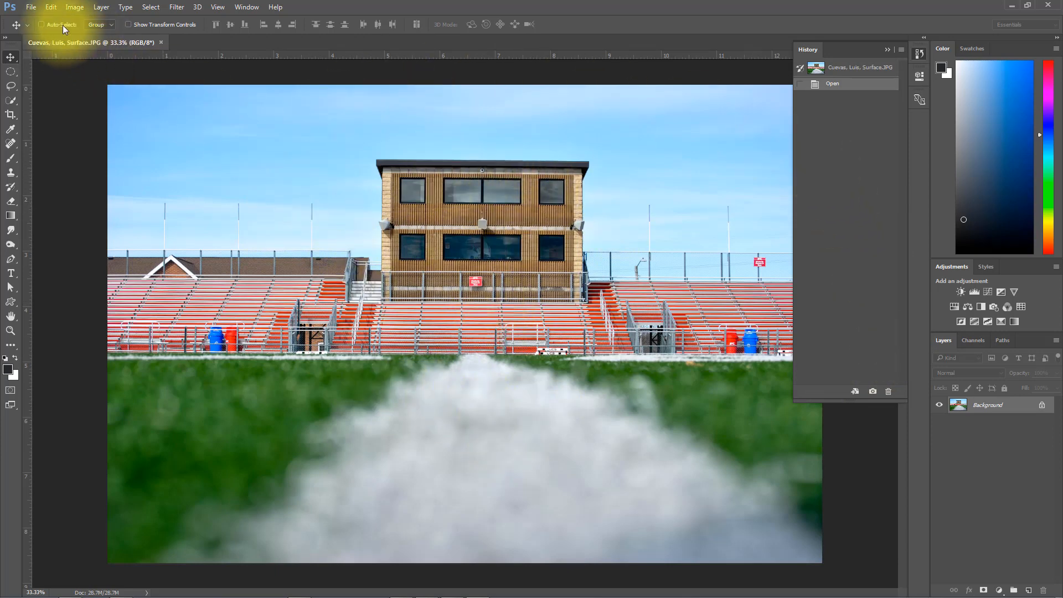
pyautogui.click(31, 8)
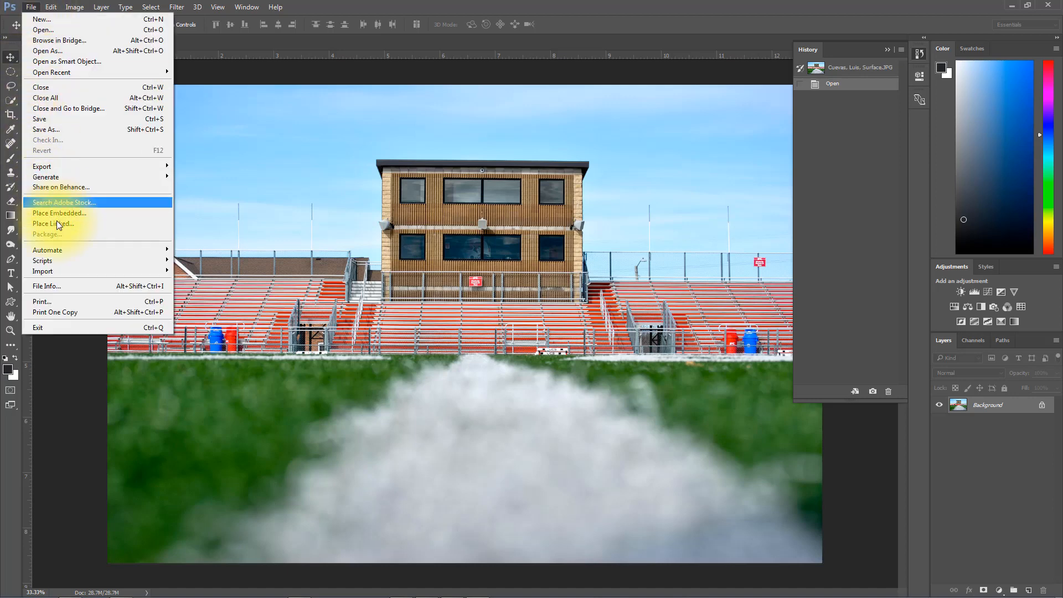
pyautogui.click(46, 133)
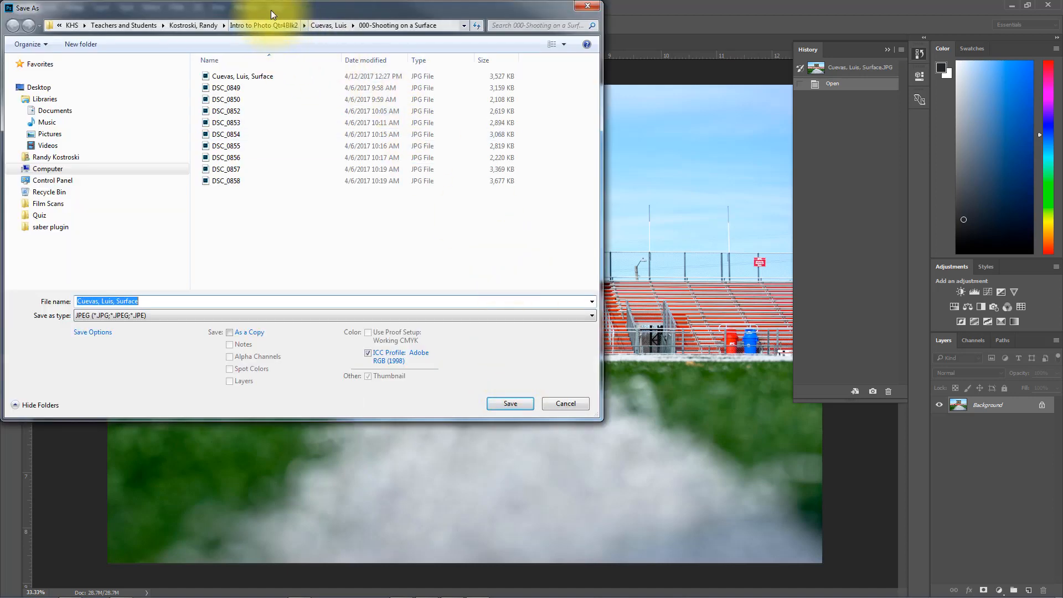
pyautogui.moveTo(271, 10); pyautogui.dragTo(463, 89)
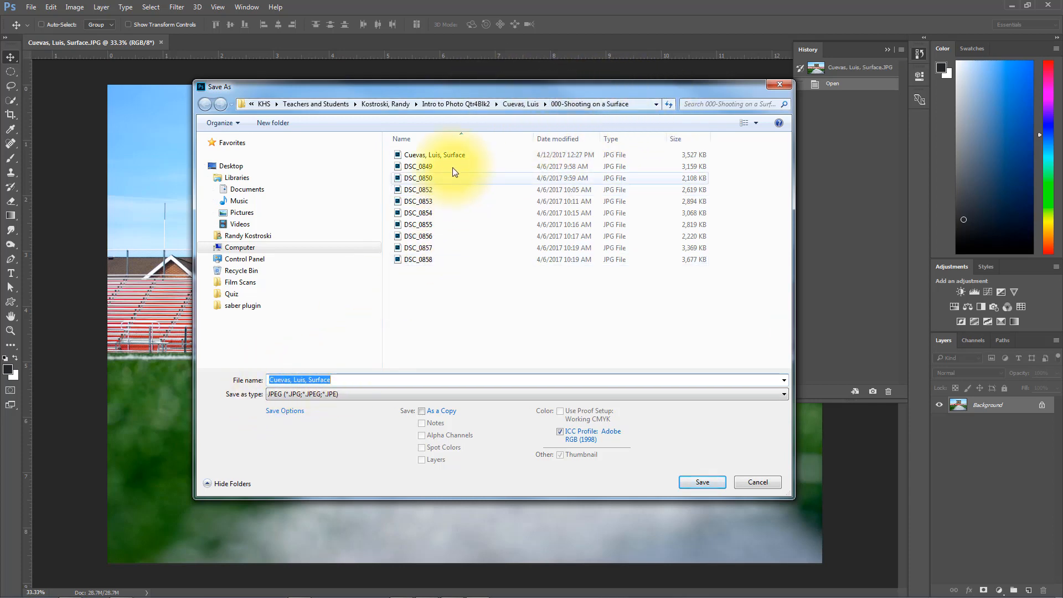
pyautogui.click(703, 484)
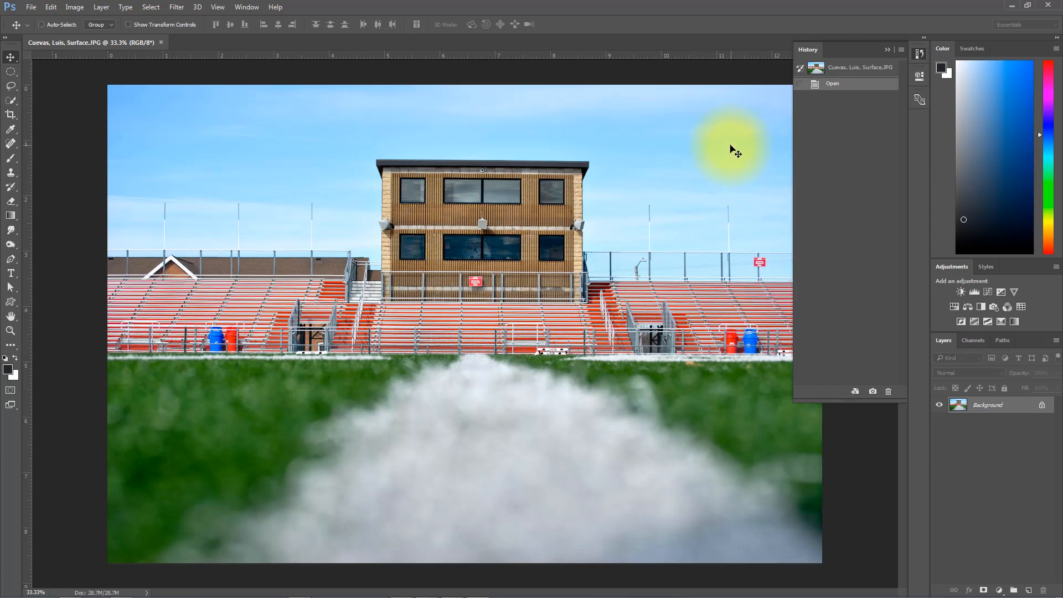
# Pin both Photoshop and Bridge to the Windows taskbar
pyautogui.moveTo(480, 592)
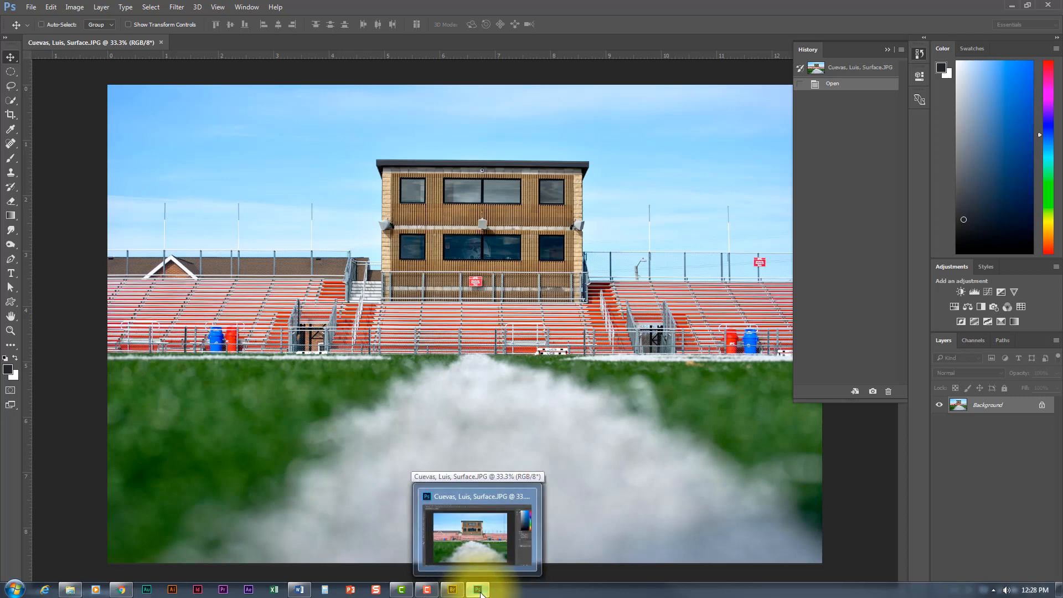
pyautogui.rightClick(481, 593)
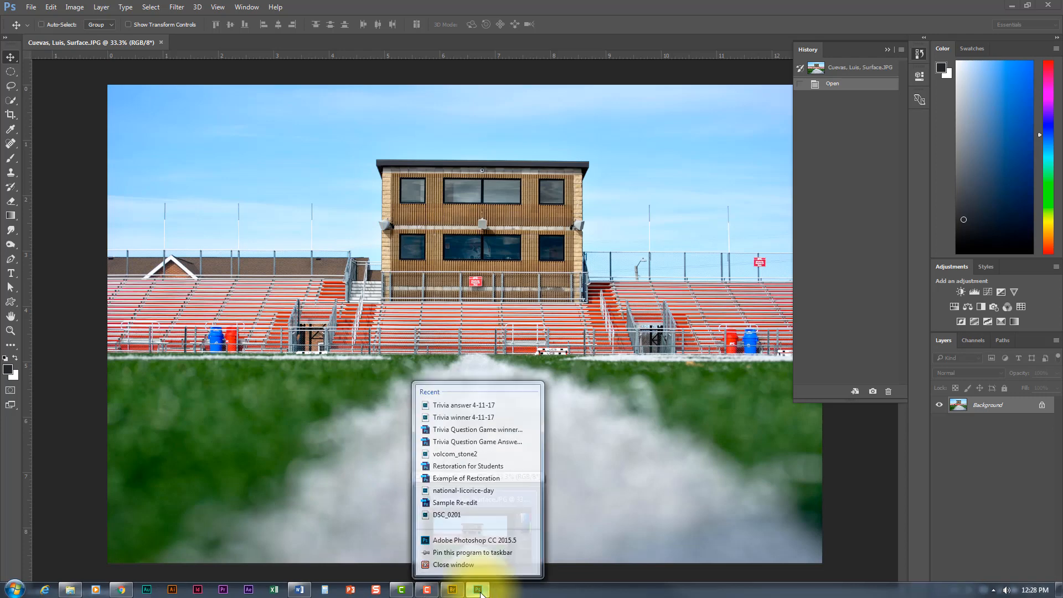
pyautogui.click(452, 550)
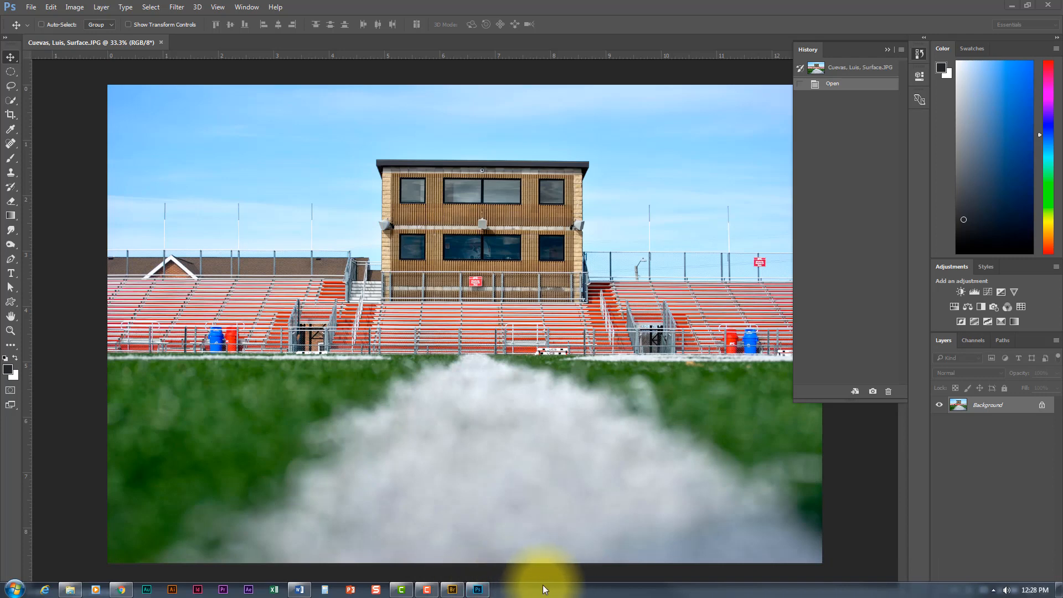
pyautogui.click(20, 591)
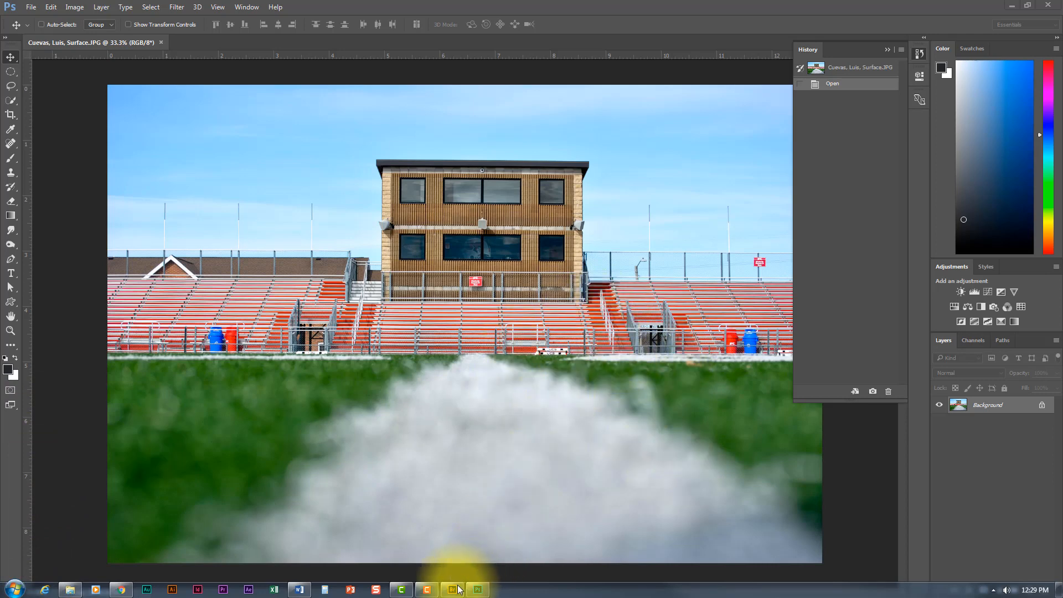
pyautogui.moveTo(455, 592)
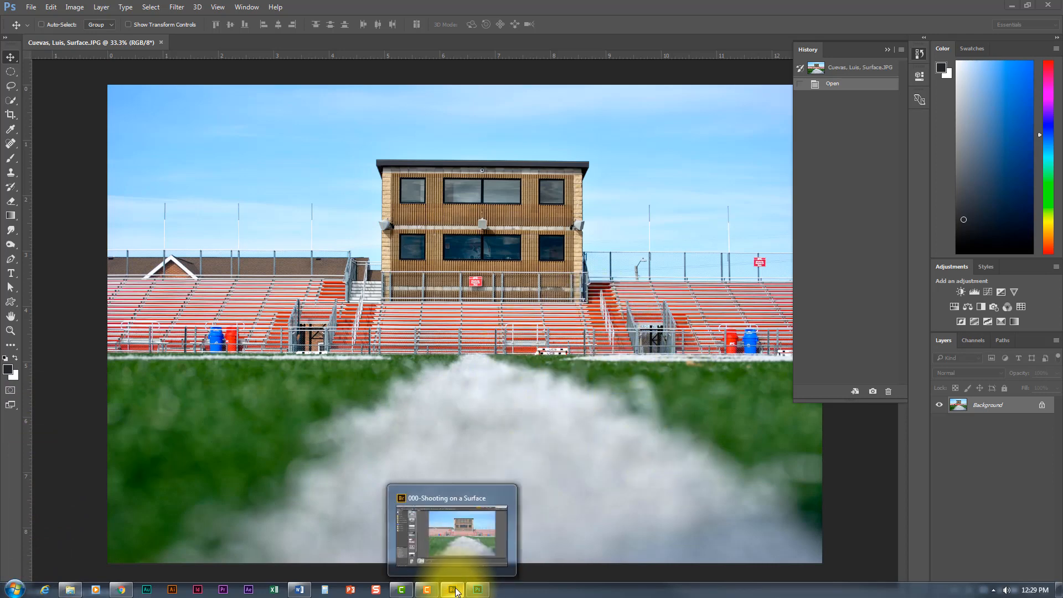
pyautogui.rightClick(456, 592)
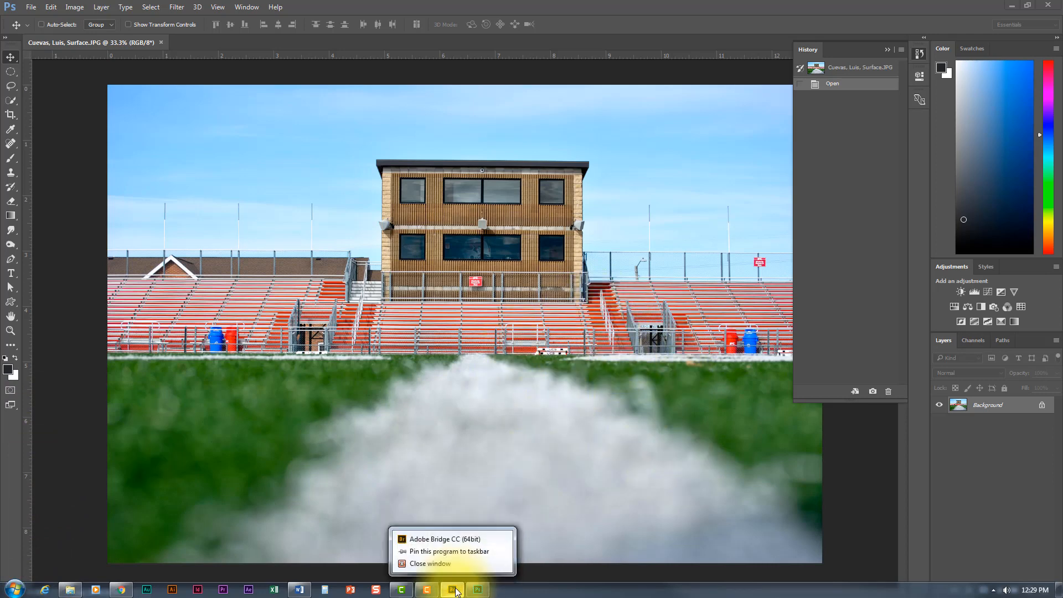
pyautogui.click(410, 553)
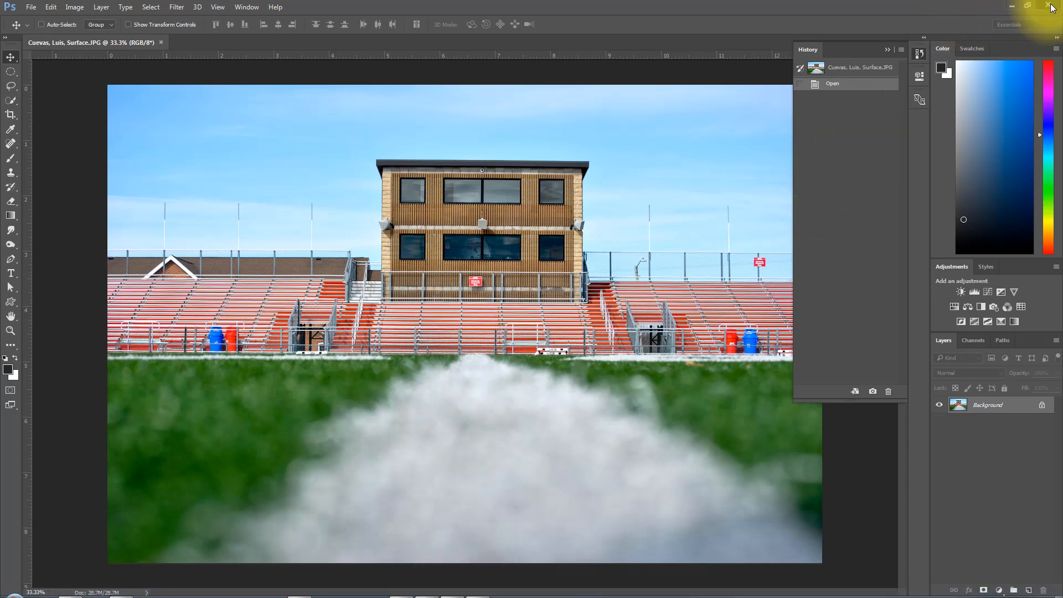
# Close Photoshop, answering its closing prompt, and close Bridge to return to the desktop
pyautogui.click(1051, 6)
pyautogui.click(534, 228)
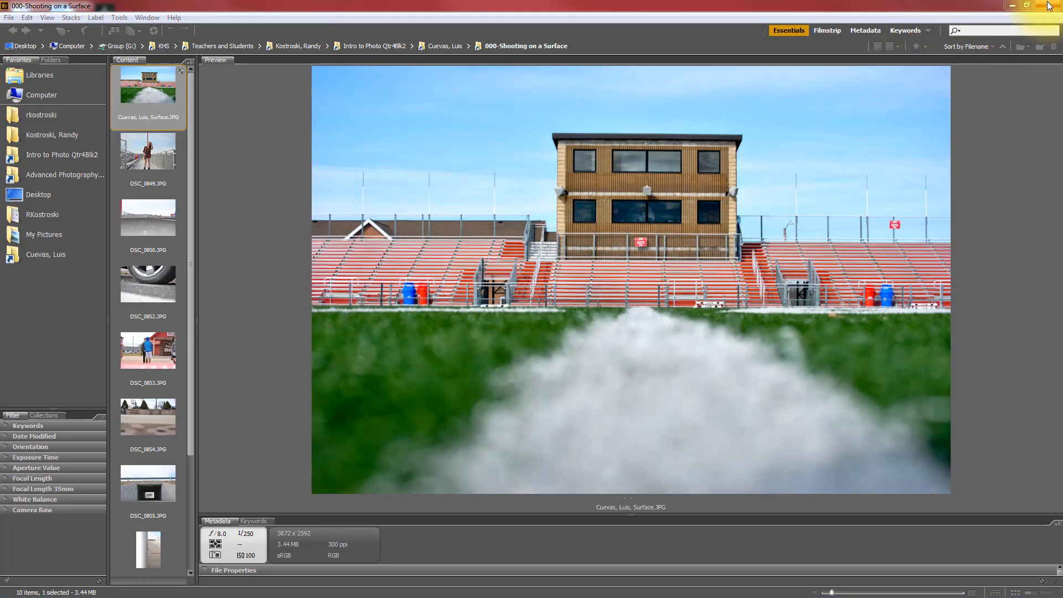
pyautogui.click(1049, 6)
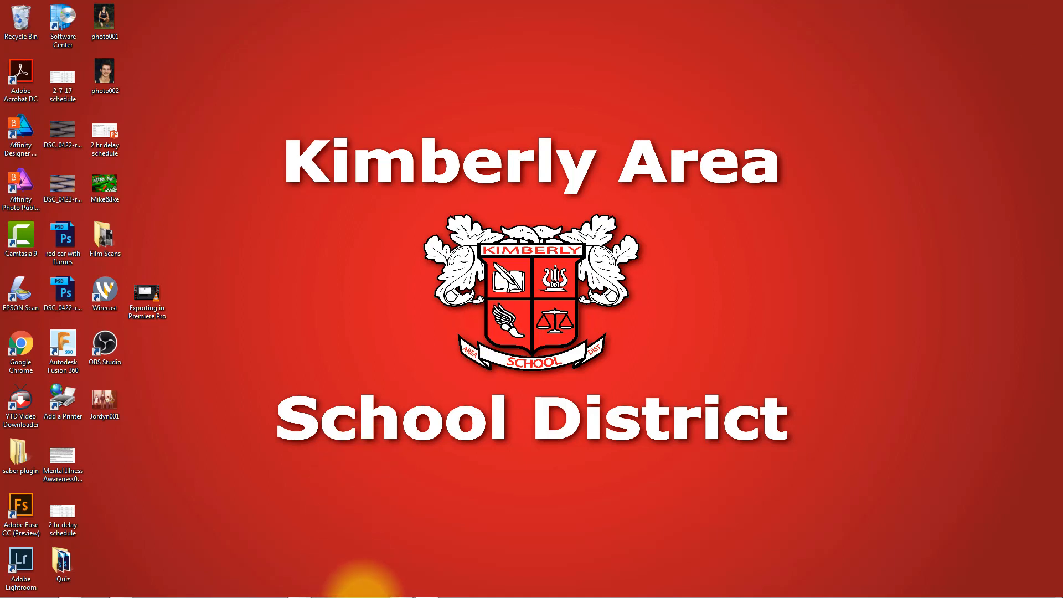
# Test the pinned taskbar shortcuts by launching Bridge from the desktop, and close Bridge again
pyautogui.click(478, 591)
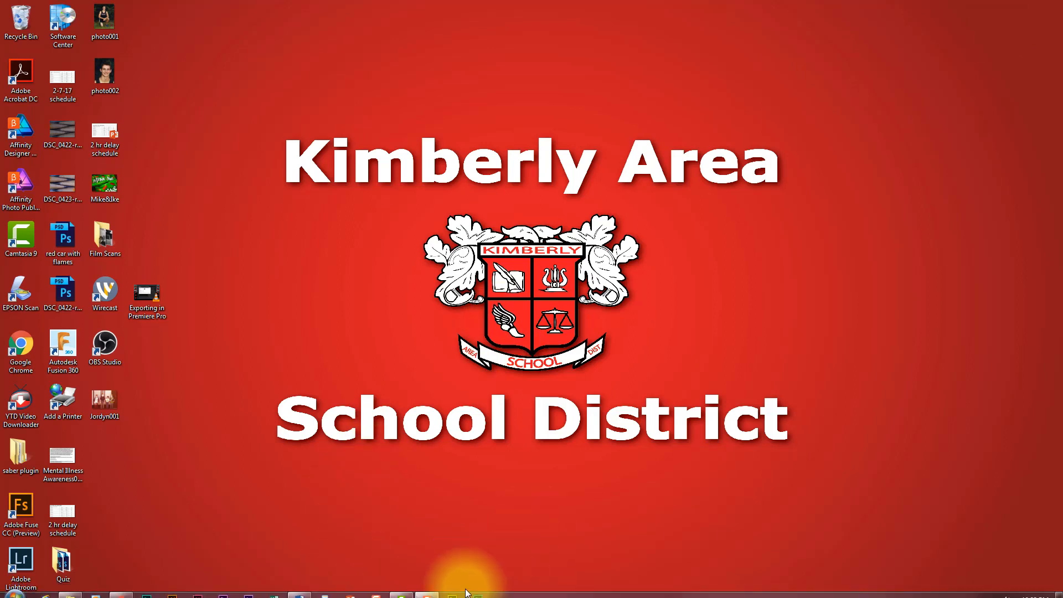
pyautogui.click(453, 590)
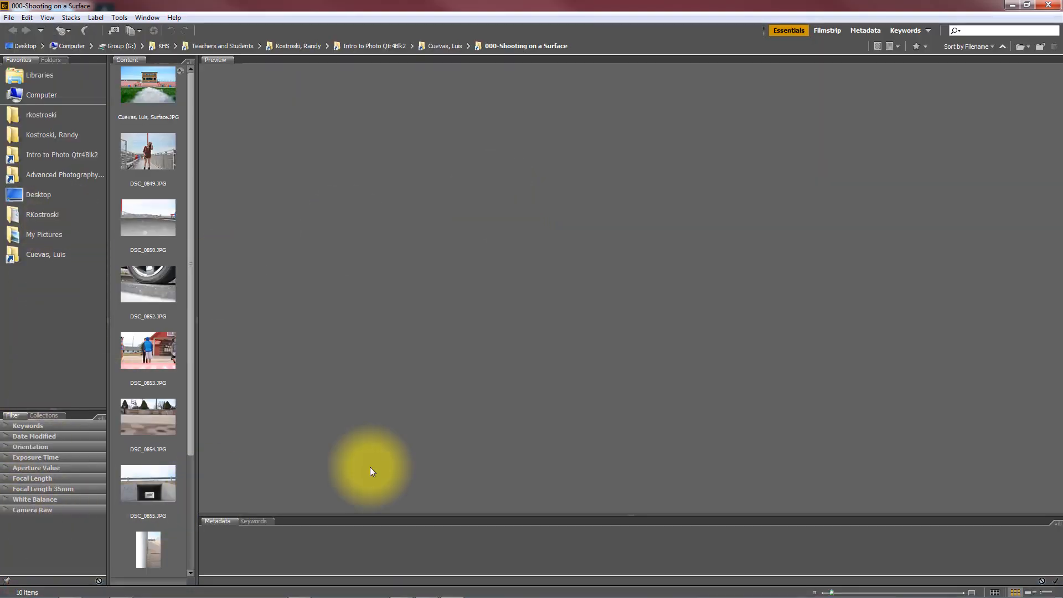
pyautogui.click(1049, 4)
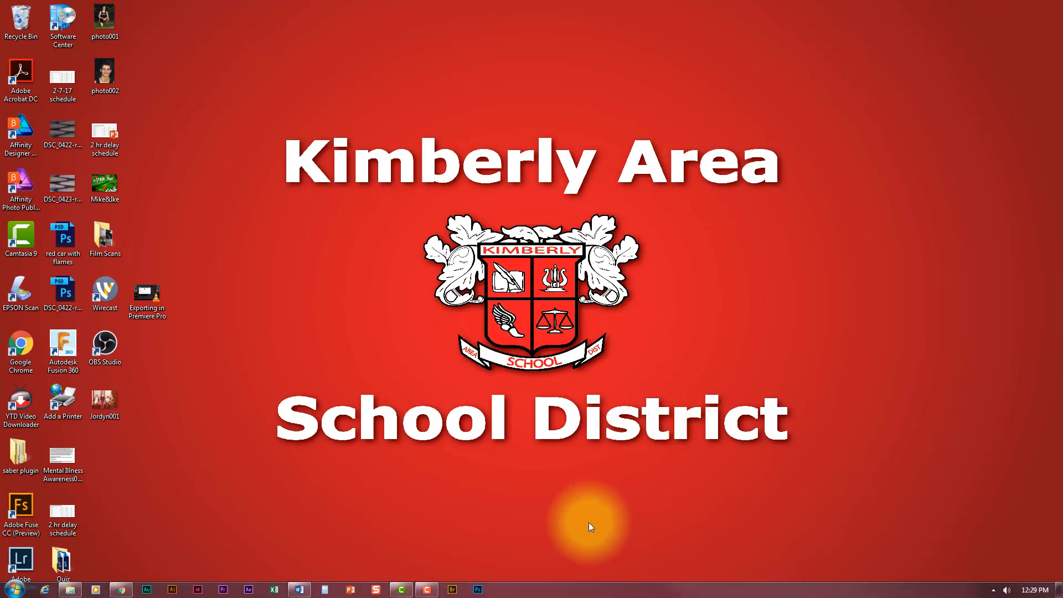